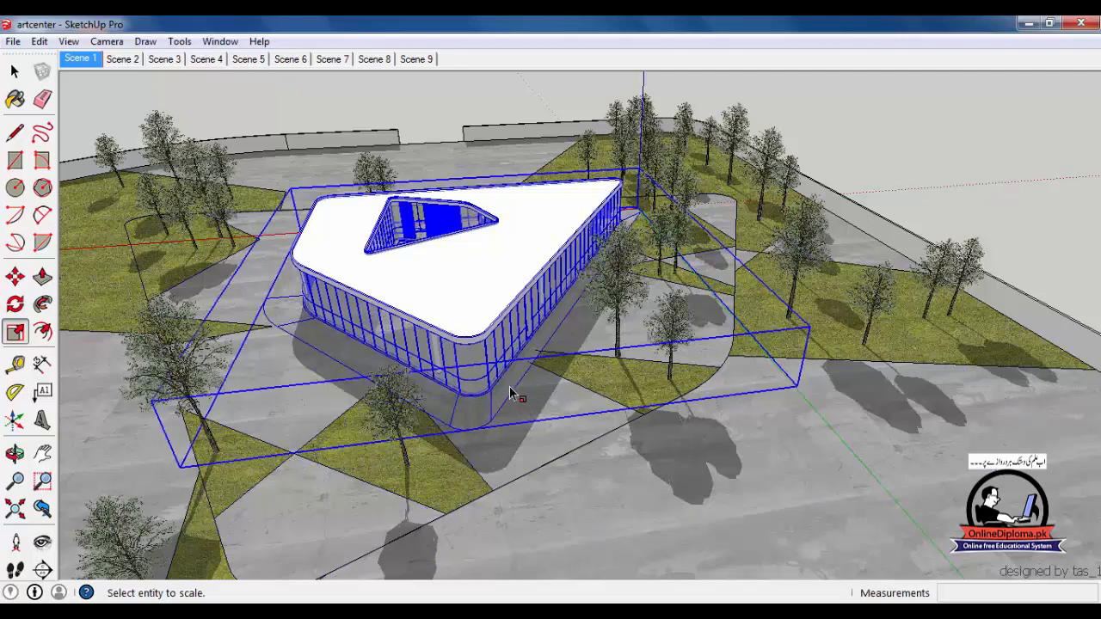
Start the Section Plane tool to cut the art center model
{"action": "key", "text": "x"}
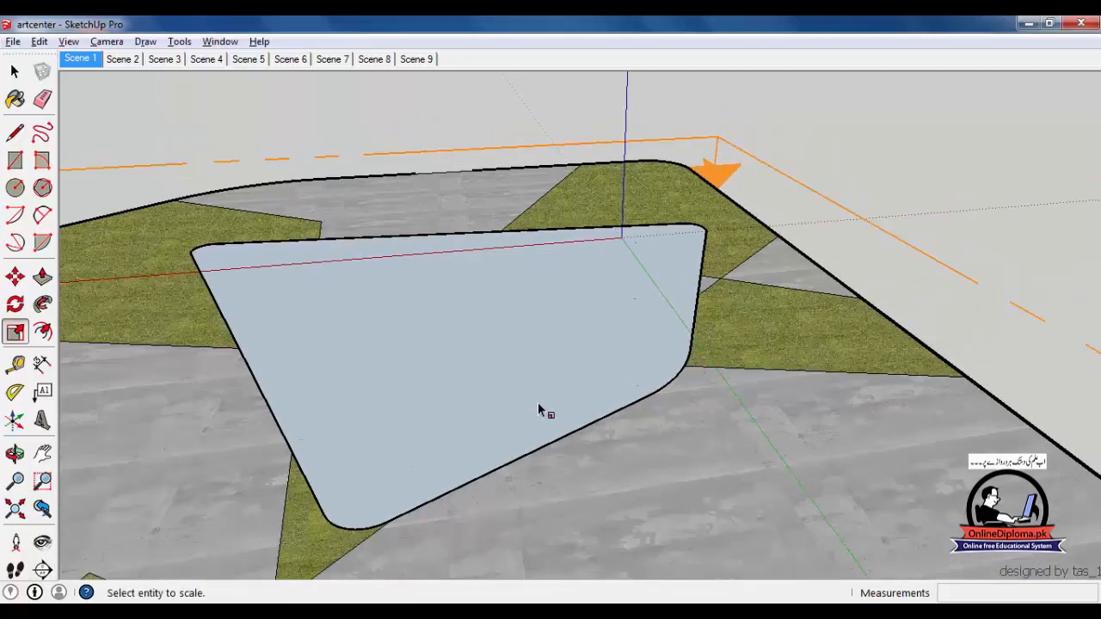
Orbit and tilt the view to inspect the low horizontal cut through the site
{"action": "middle_click_drag", "start_coordinate": [535, 398], "coordinate": [499, 388]}
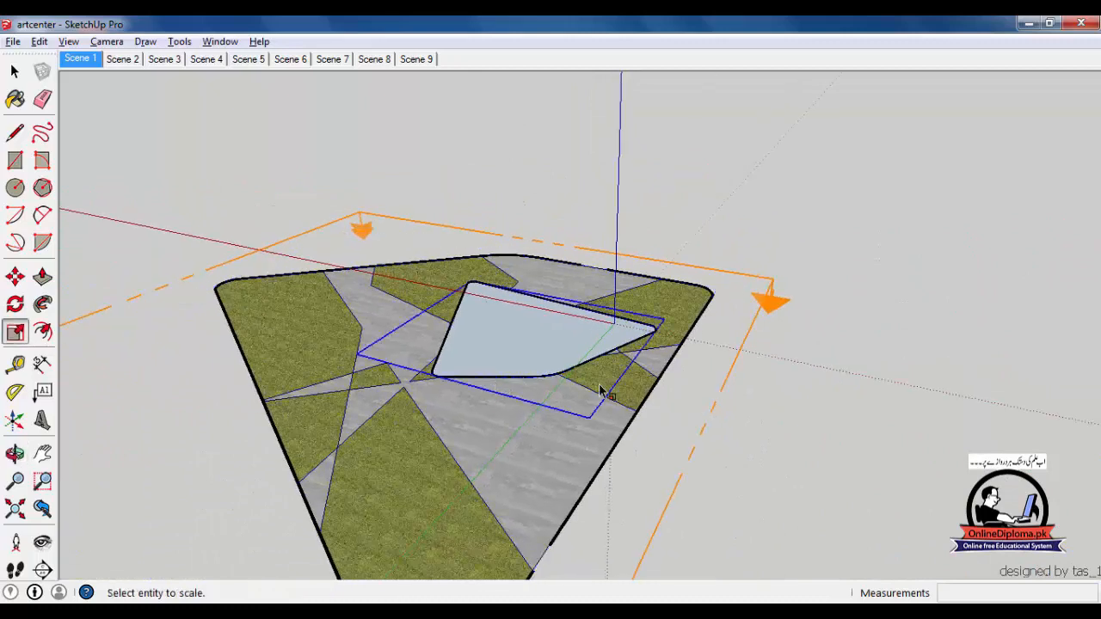
{"action": "middle_click_drag", "start_coordinate": [607, 388], "coordinate": [699, 336]}
{"action": "middle_click_drag", "start_coordinate": [666, 369], "coordinate": [561, 421]}
{"action": "key", "text": "m"}
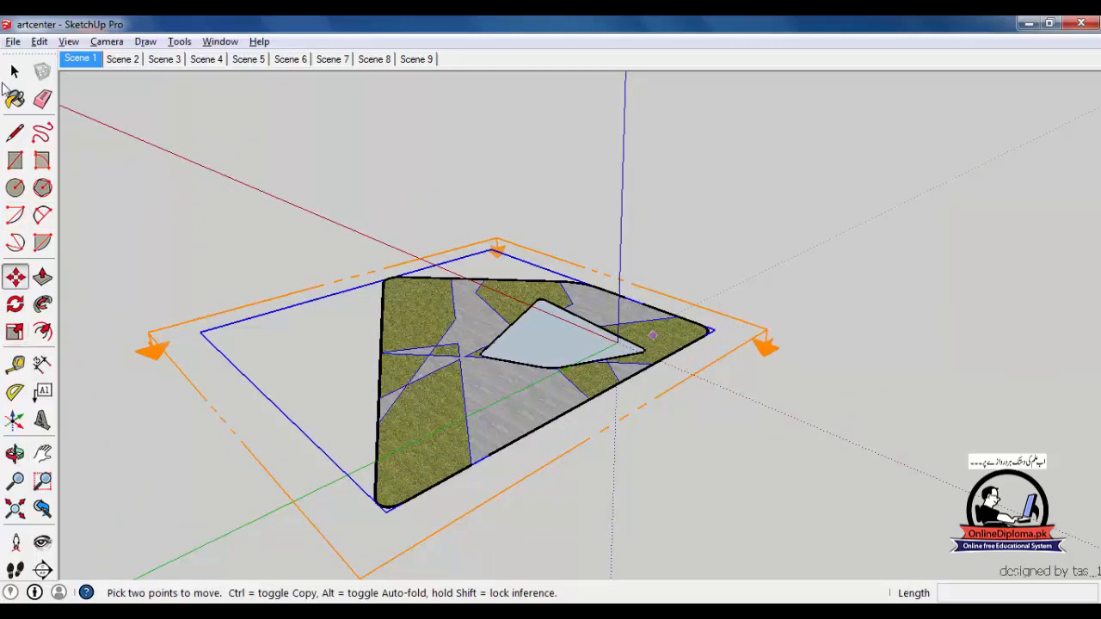
Move the horizontal section plane up about 1745 mm through the walls, then zoom and orbit to check it
{"action": "left_click", "coordinate": [15, 74]}
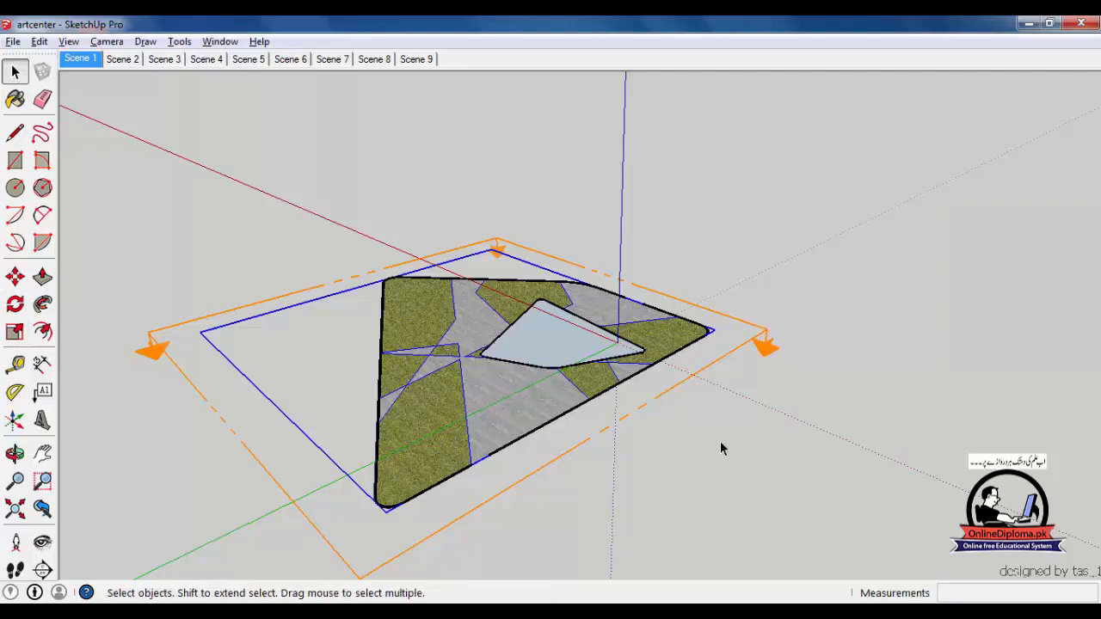
{"action": "left_click", "coordinate": [685, 388]}
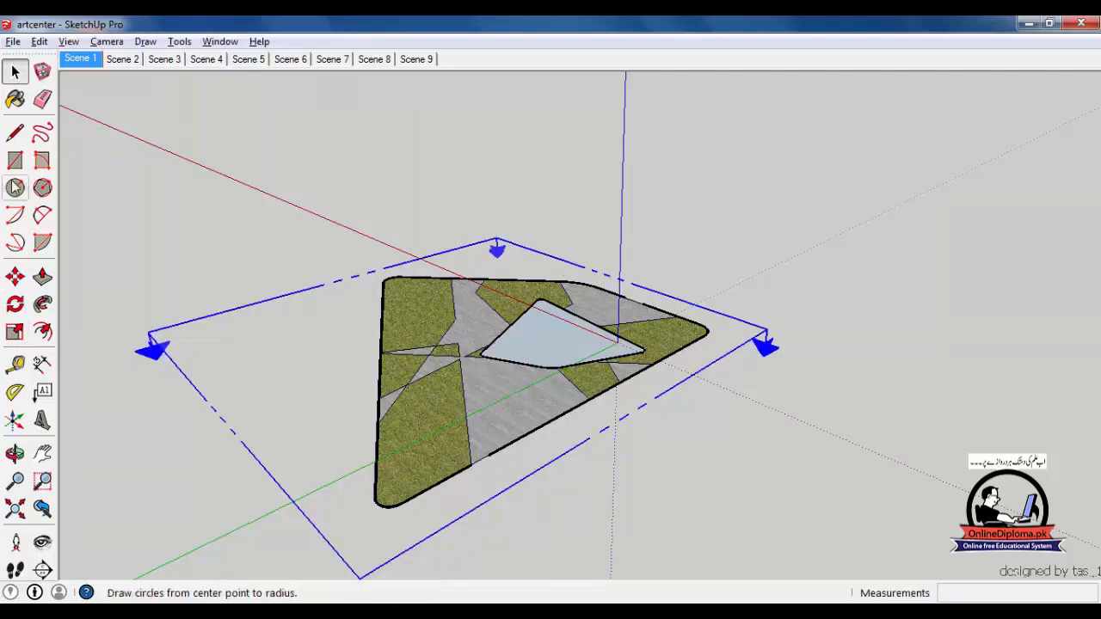
{"action": "key", "text": "m"}
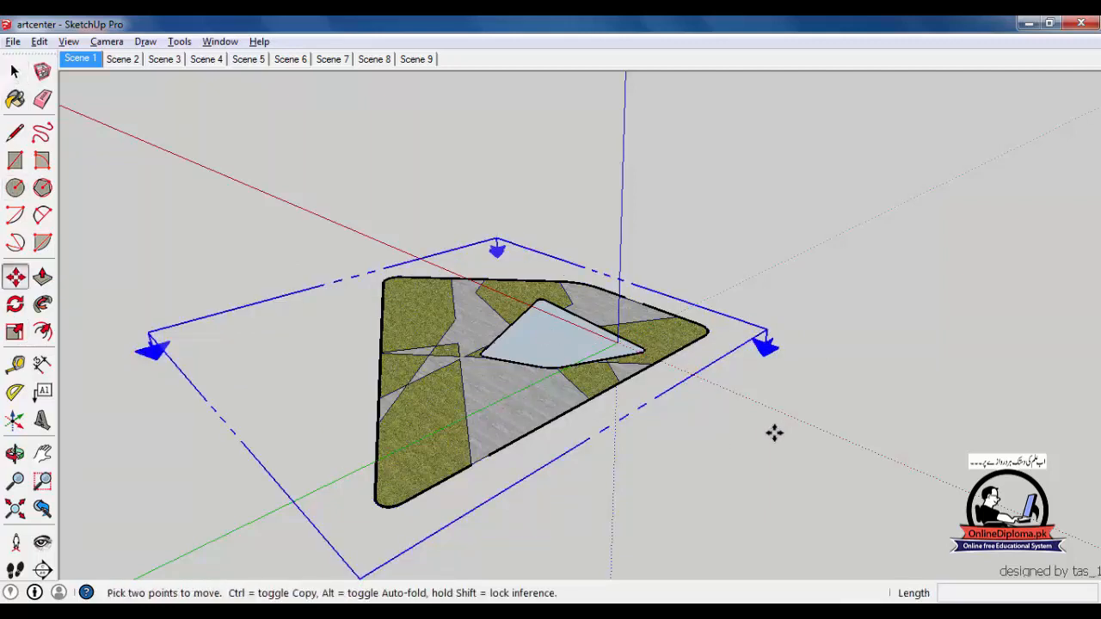
{"action": "left_click", "coordinate": [769, 422]}
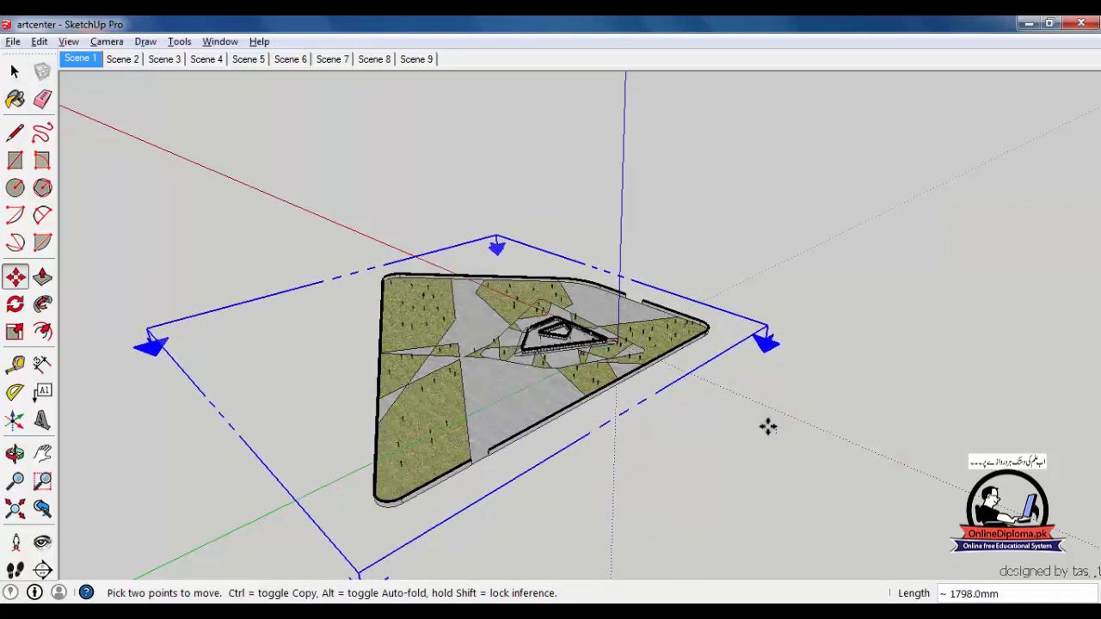
{"action": "left_click", "coordinate": [767, 426]}
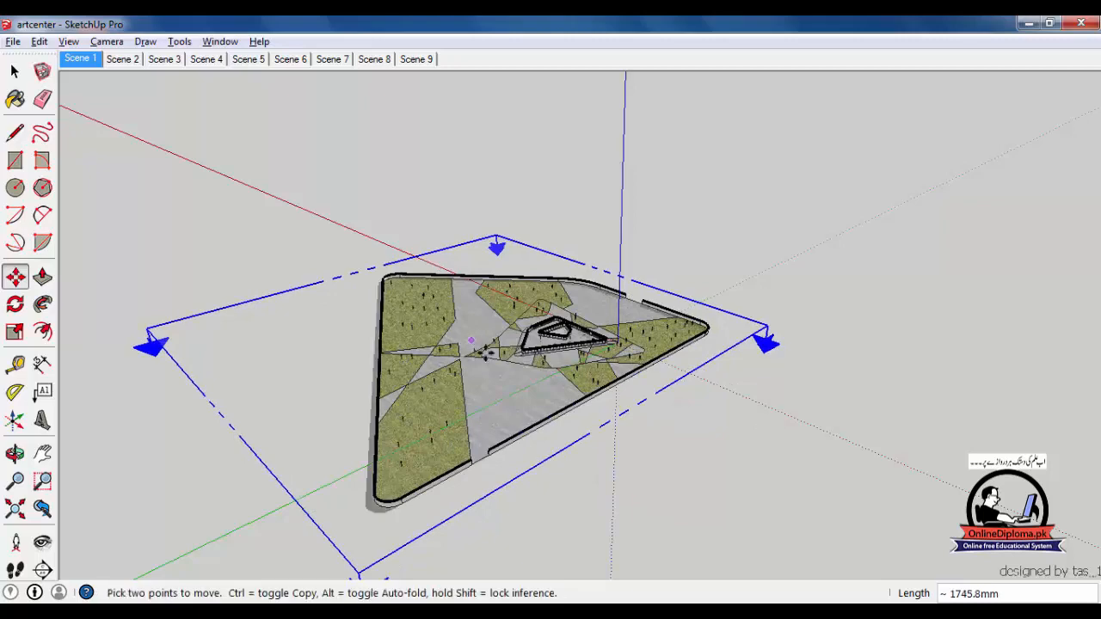
{"action": "scroll", "coordinate": [577, 351], "scroll_direction": "up", "scroll_amount": 4}
{"action": "middle_click_drag", "start_coordinate": [578, 351], "coordinate": [550, 413]}
{"action": "scroll", "coordinate": [564, 338], "scroll_direction": "up", "scroll_amount": 2}
{"action": "scroll", "coordinate": [564, 338], "scroll_direction": "up", "scroll_amount": 2}
{"action": "middle_click_drag", "start_coordinate": [563, 339], "coordinate": [536, 389]}
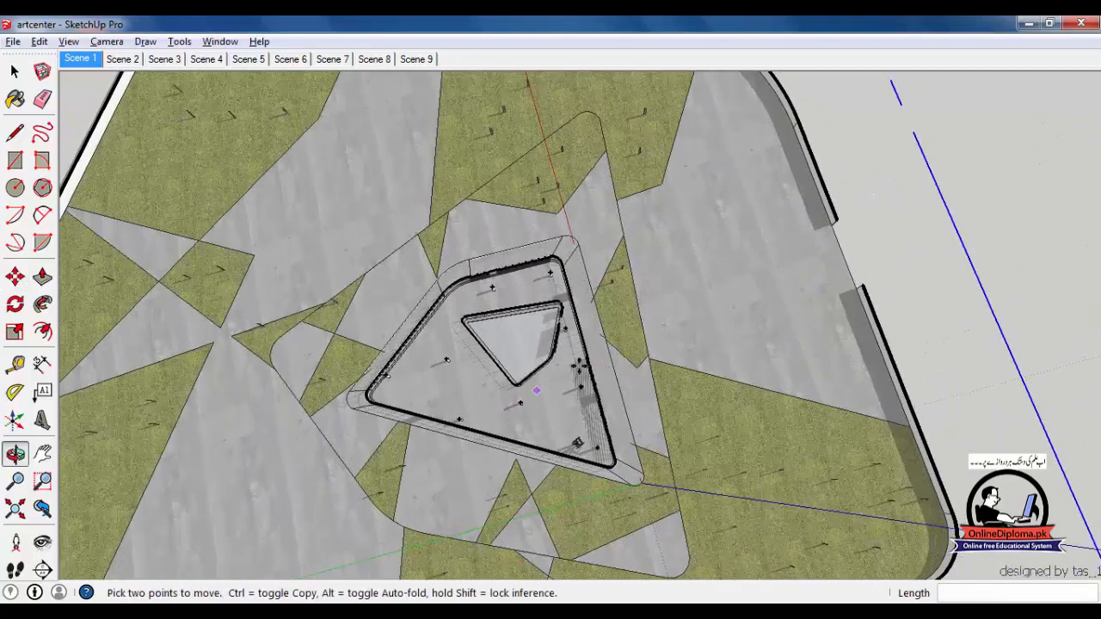
Align the camera to the horizontal section plane for a straight-down plan view
{"action": "right_click", "coordinate": [933, 201]}
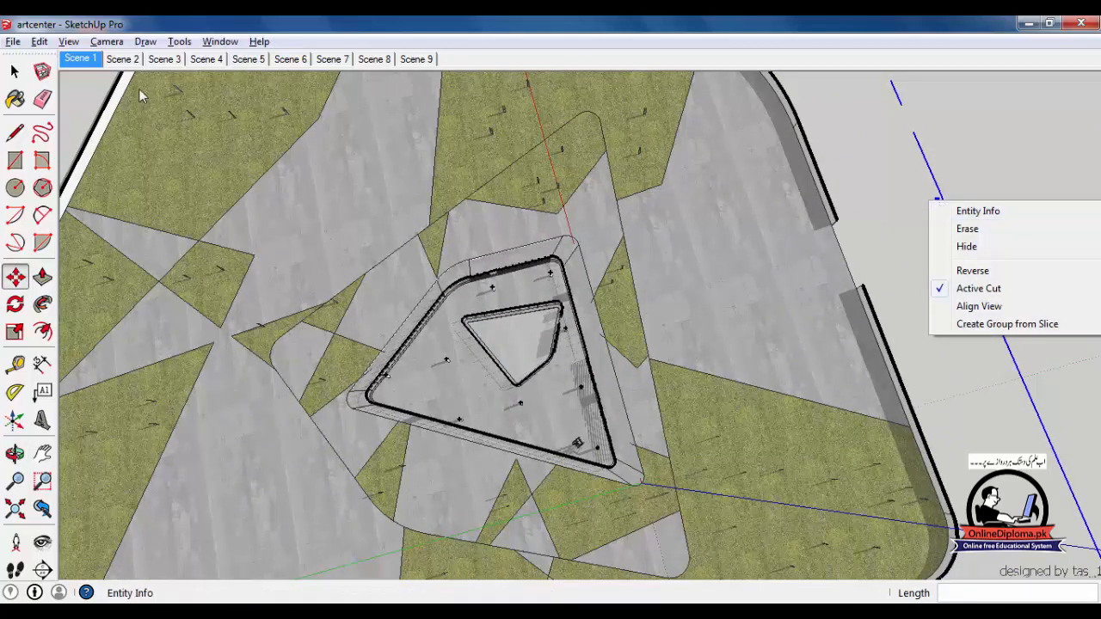
{"action": "left_click", "coordinate": [13, 74]}
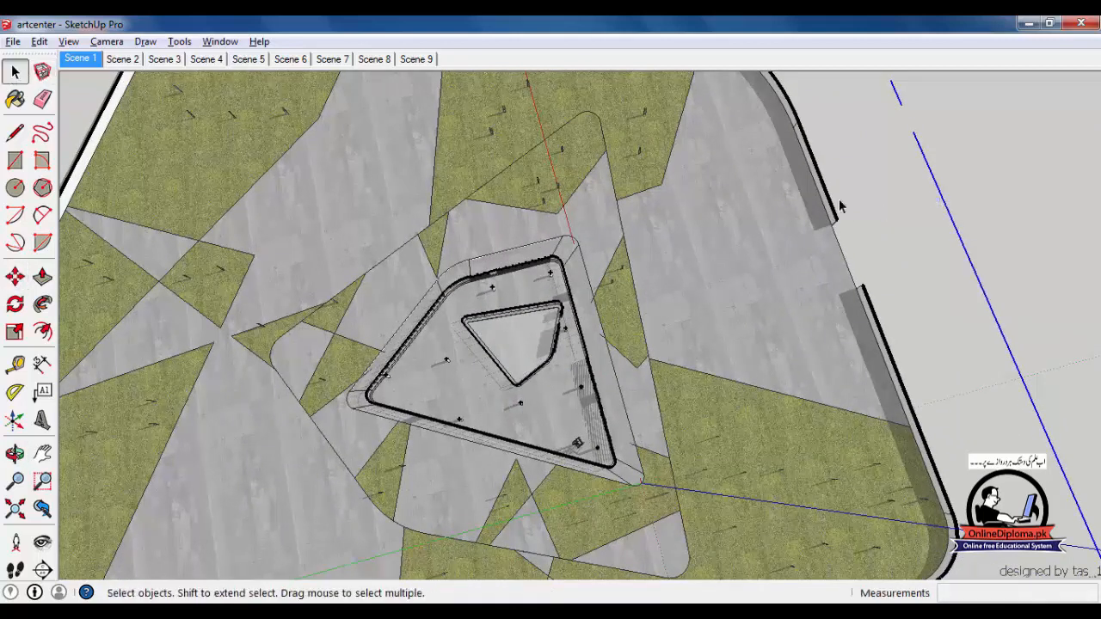
{"action": "right_click", "coordinate": [951, 224]}
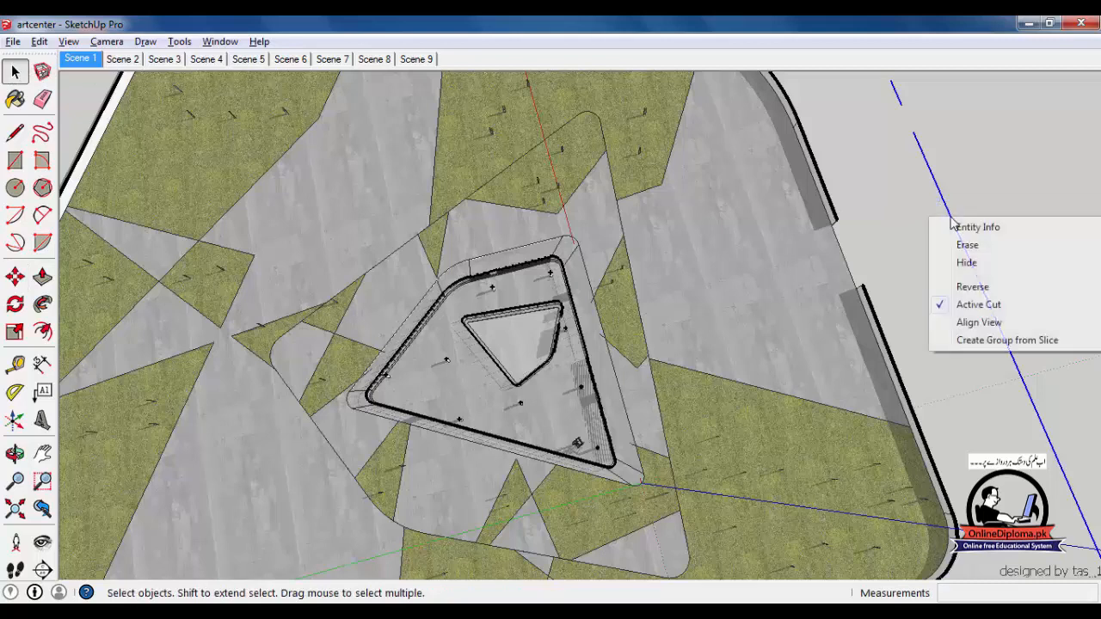
{"action": "left_click", "coordinate": [987, 330]}
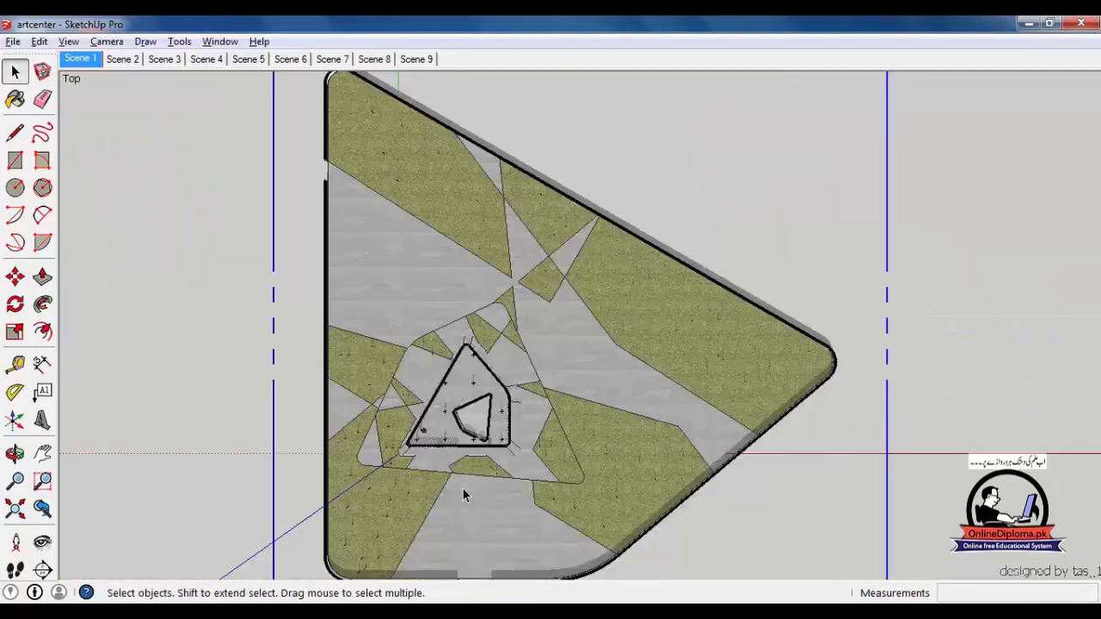
Zoom in and out on the top-down plan to inspect the wall ring and columns
{"action": "scroll", "coordinate": [462, 488], "scroll_direction": "up", "scroll_amount": 5}
{"action": "scroll", "coordinate": [414, 409], "scroll_direction": "up", "scroll_amount": 3}
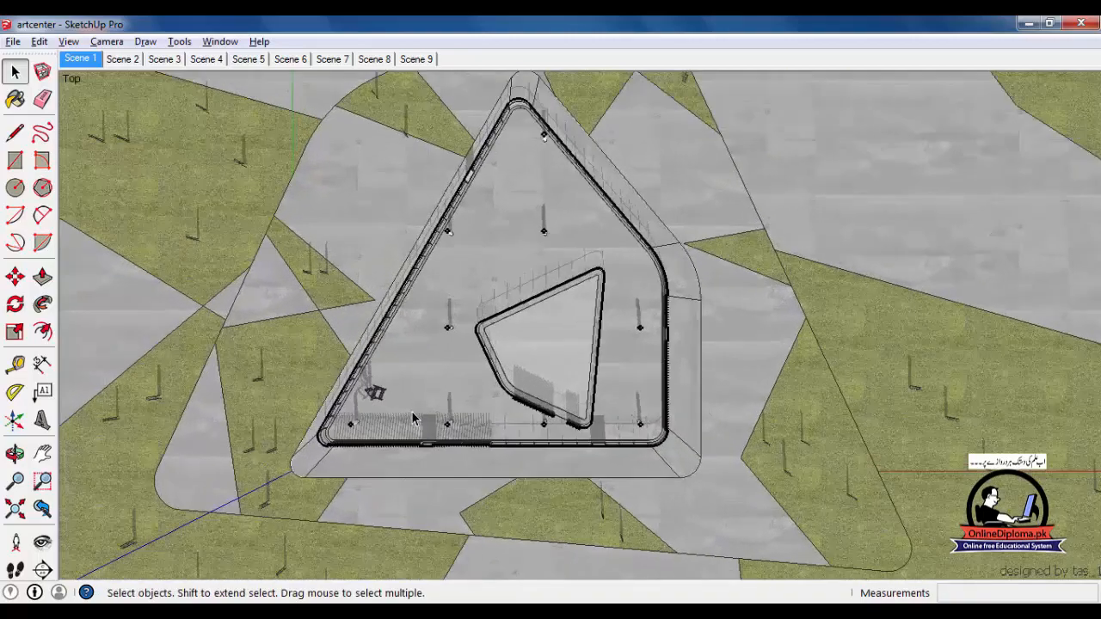
{"action": "scroll", "coordinate": [413, 418], "scroll_direction": "down", "scroll_amount": 2}
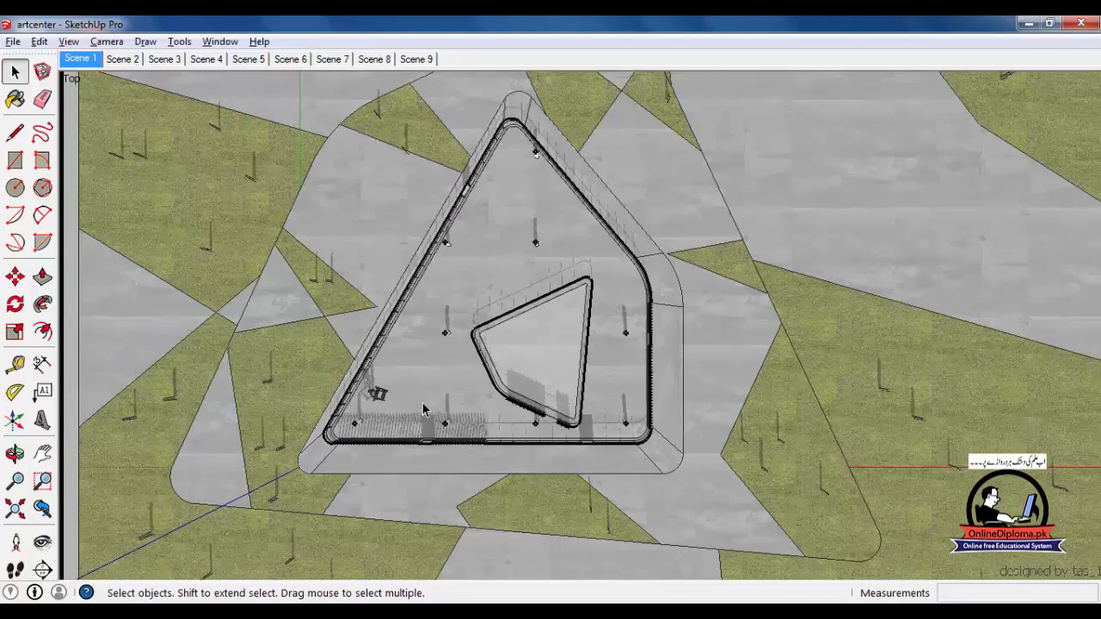
{"action": "scroll", "coordinate": [430, 400], "scroll_direction": "down", "scroll_amount": 1}
{"action": "scroll", "coordinate": [506, 327], "scroll_direction": "up", "scroll_amount": 4}
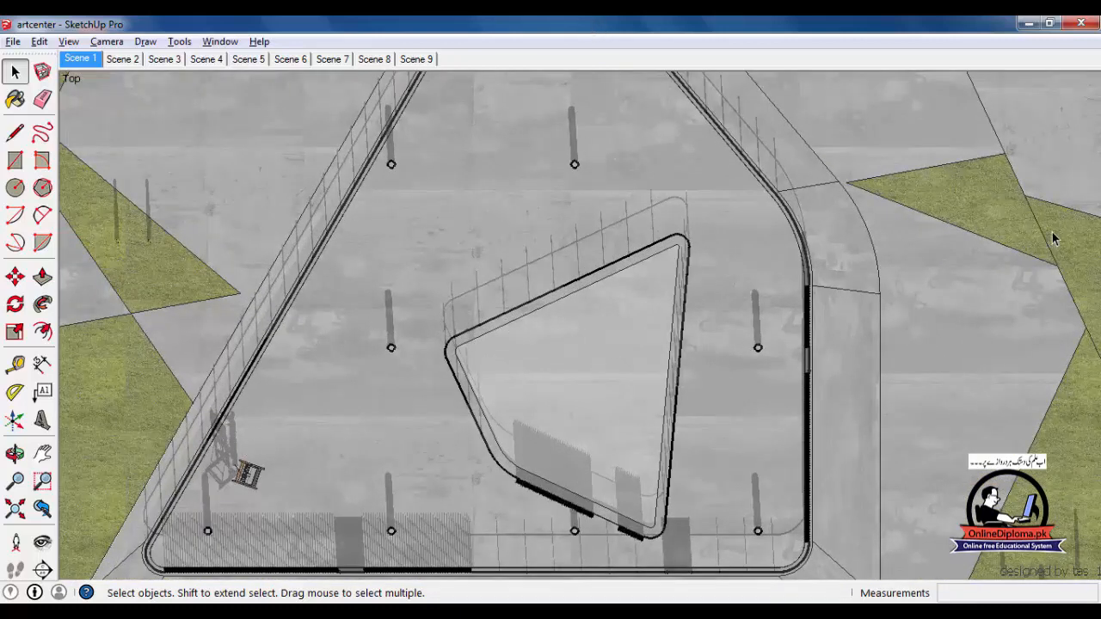
{"action": "scroll", "coordinate": [765, 151], "scroll_direction": "down", "scroll_amount": 4}
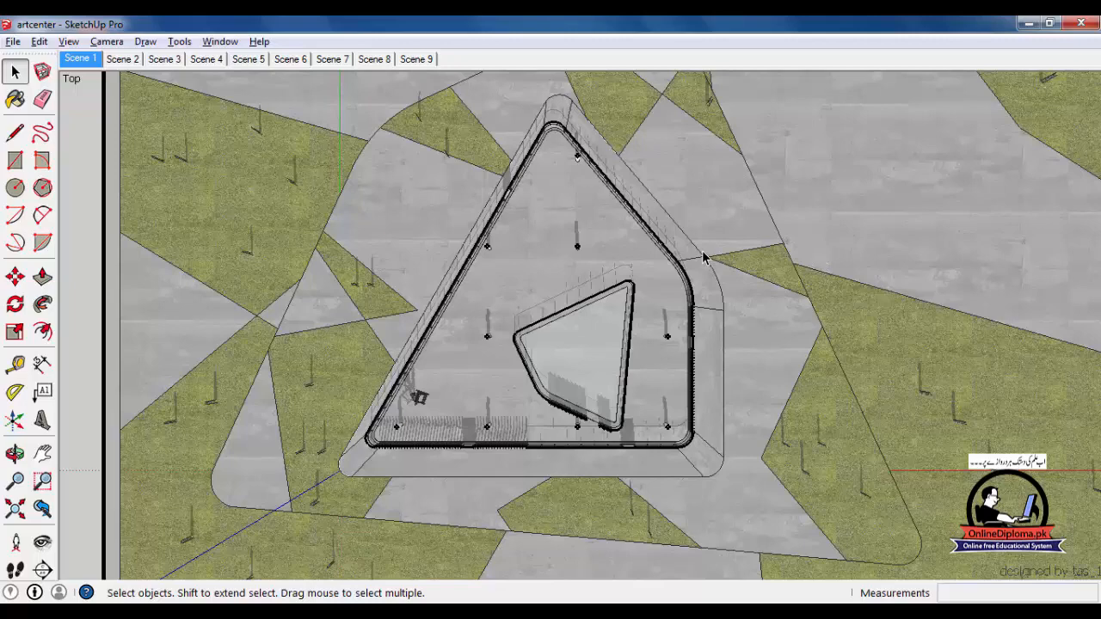
{"action": "scroll", "coordinate": [826, 285], "scroll_direction": "down", "scroll_amount": 3}
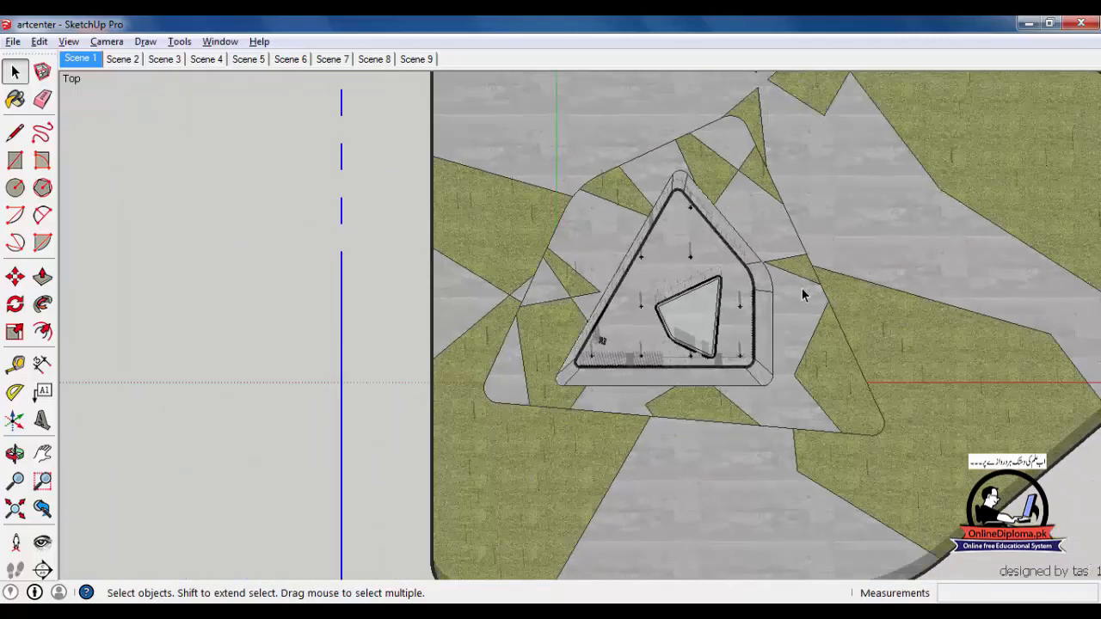
{"action": "scroll", "coordinate": [801, 287], "scroll_direction": "down", "scroll_amount": 5}
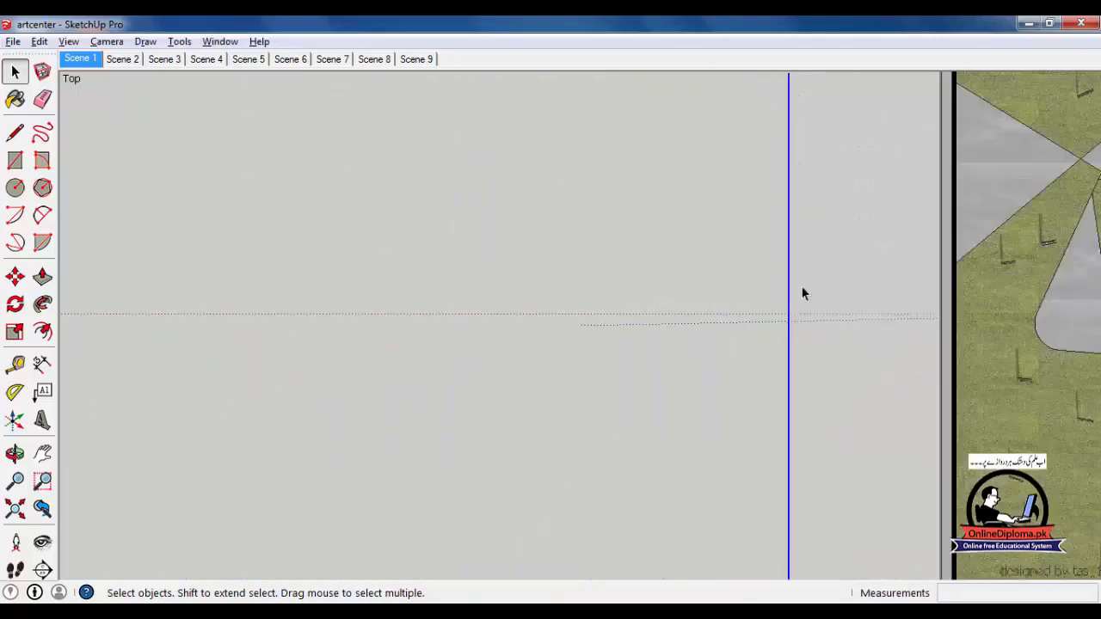
{"action": "scroll", "coordinate": [801, 291], "scroll_direction": "down", "scroll_amount": 4}
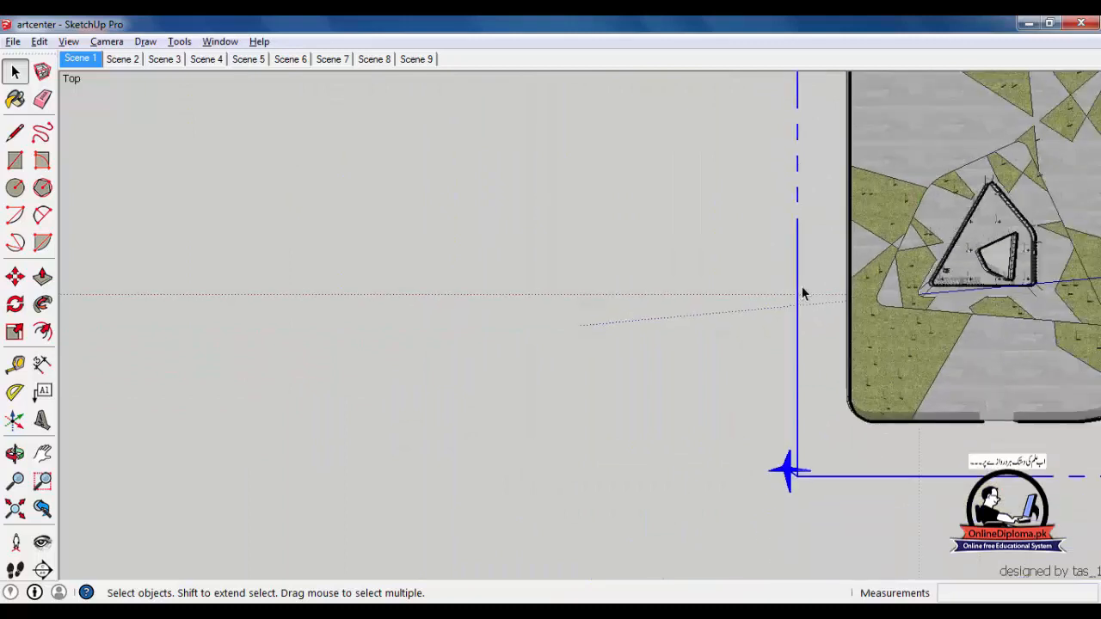
{"action": "scroll", "coordinate": [801, 292], "scroll_direction": "down", "scroll_amount": 1}
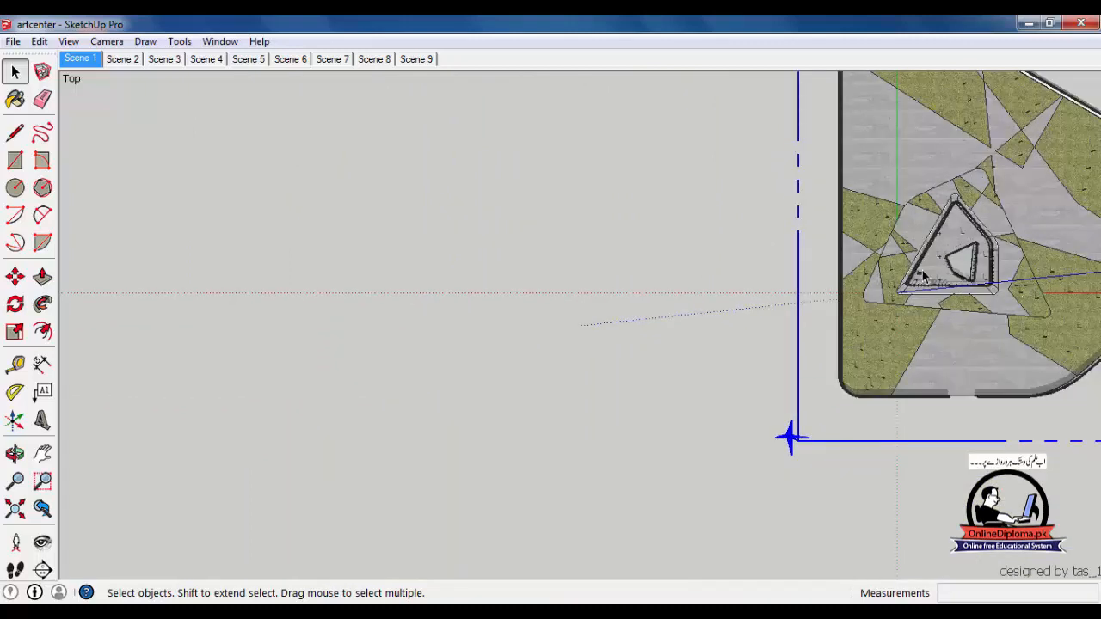
Shift the plan view across the site and zoom to reframe the building
{"action": "key", "text": "o"}
{"action": "left_click_drag", "start_coordinate": [936, 246], "coordinate": [610, 300]}
{"action": "key", "text": "space"}
{"action": "scroll", "coordinate": [602, 306], "scroll_direction": "up", "scroll_amount": 6}
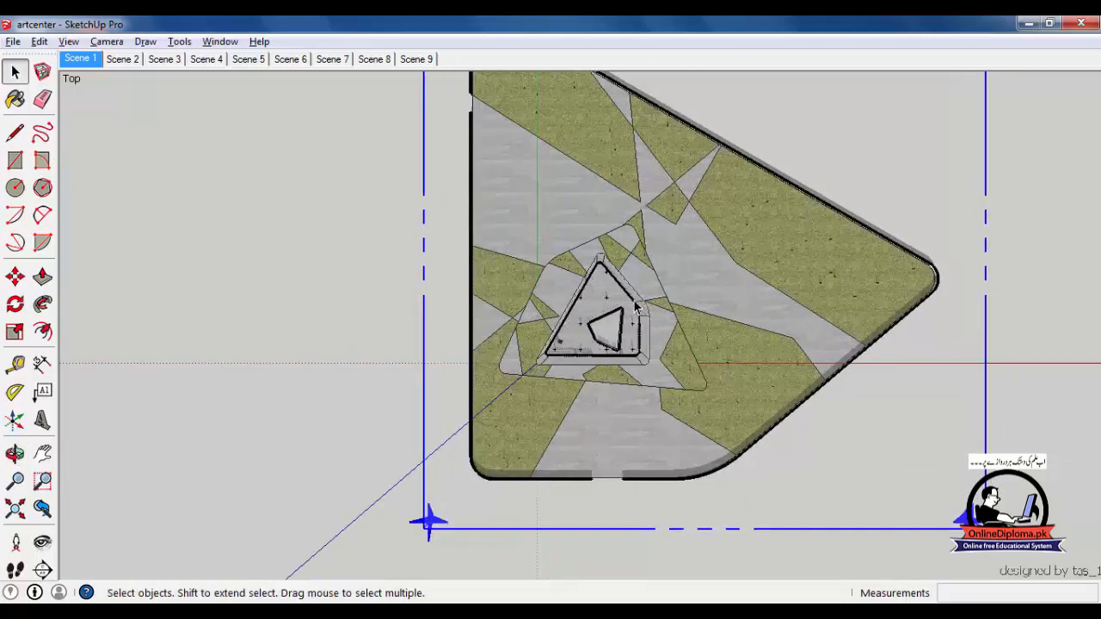
{"action": "scroll", "coordinate": [637, 371], "scroll_direction": "up", "scroll_amount": 3}
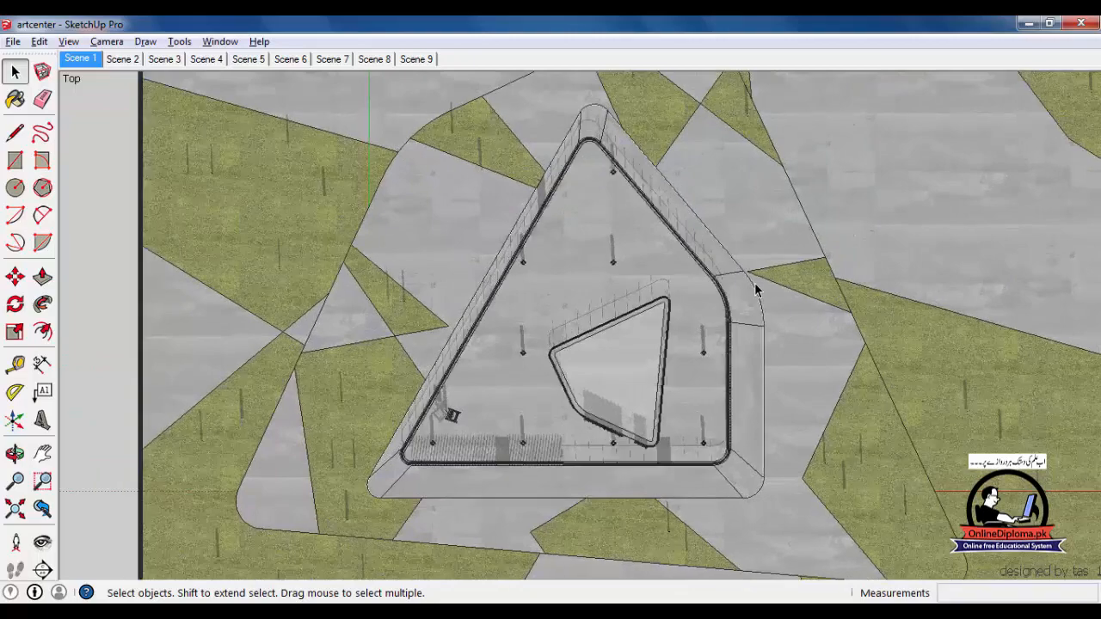
{"action": "scroll", "coordinate": [579, 331], "scroll_direction": "up", "scroll_amount": 5}
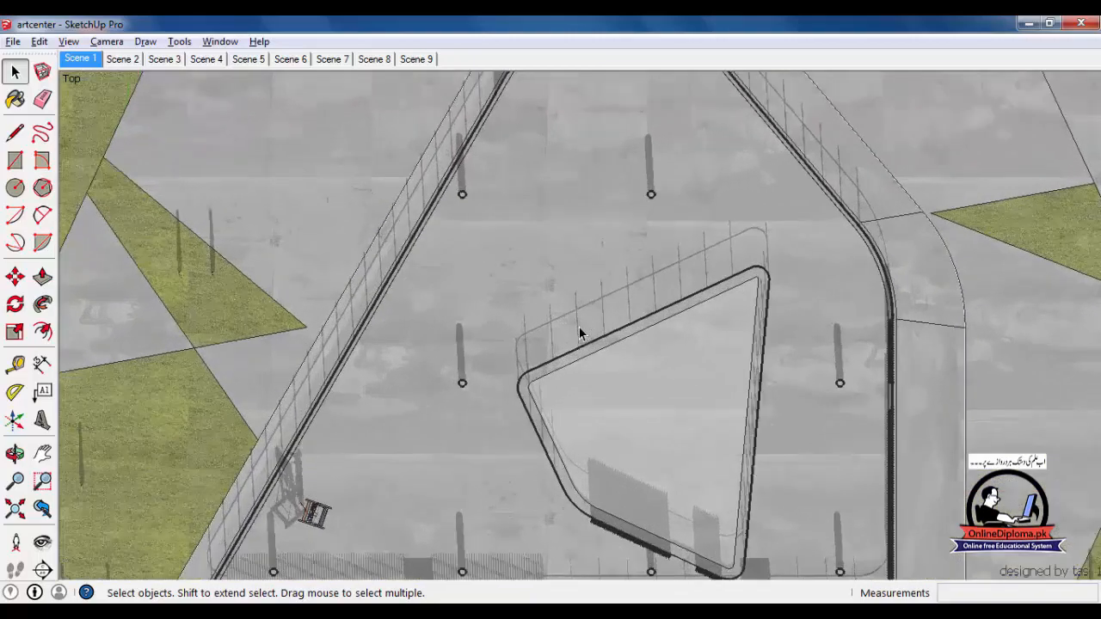
{"action": "scroll", "coordinate": [579, 328], "scroll_direction": "down", "scroll_amount": 5}
{"action": "scroll", "coordinate": [579, 328], "scroll_direction": "up", "scroll_amount": 2}
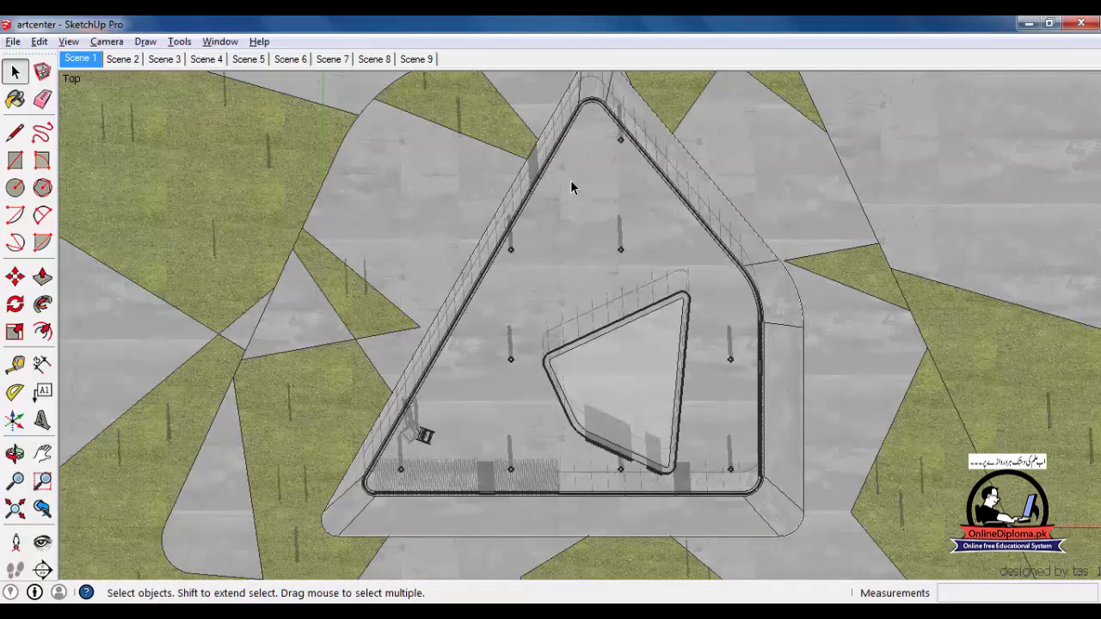
Open the Styles panel and apply the Architectural Design Style to the model
{"action": "left_click", "coordinate": [220, 42]}
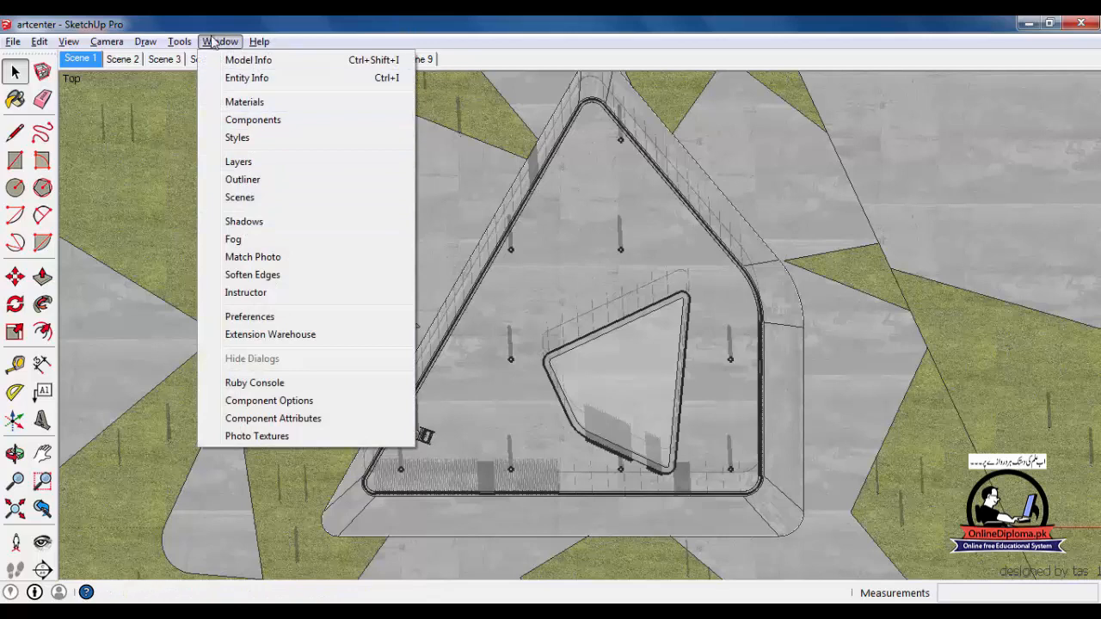
{"action": "left_click", "coordinate": [237, 138]}
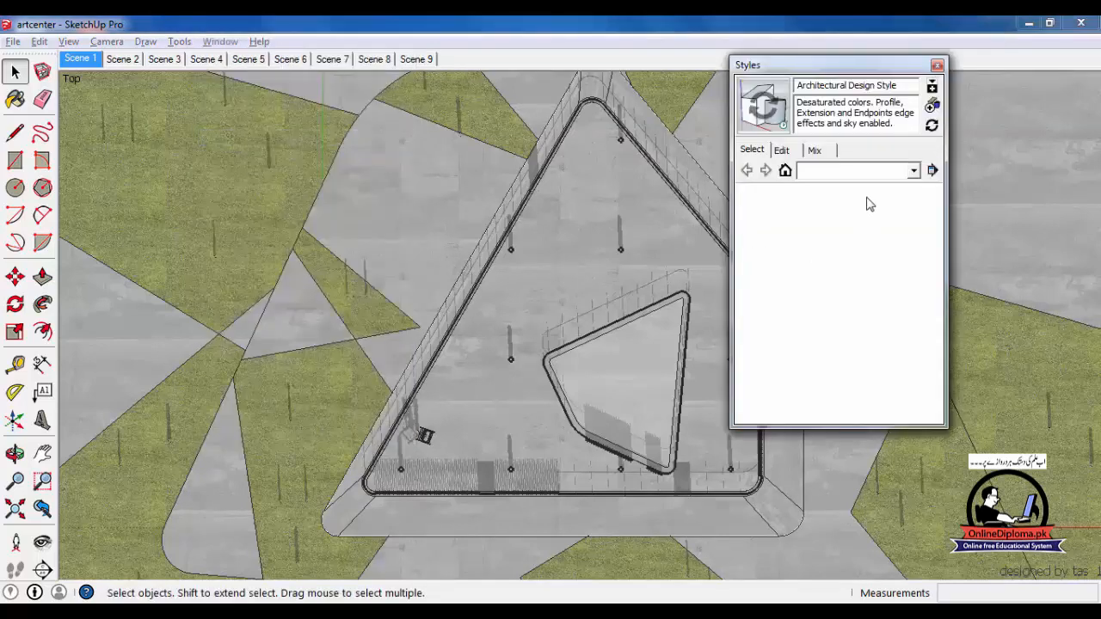
{"action": "left_click", "coordinate": [784, 169]}
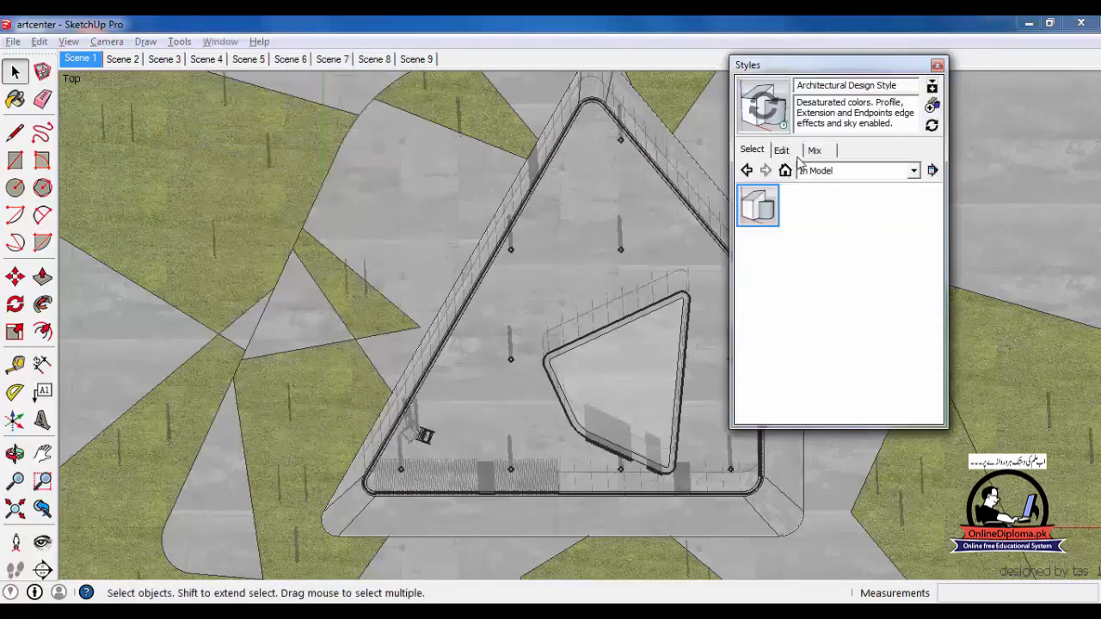
{"action": "left_click", "coordinate": [767, 202]}
In the style's Modeling settings, try section cut width 8, then set it back to 3
{"action": "left_click", "coordinate": [786, 152]}
{"action": "left_click", "coordinate": [826, 170]}
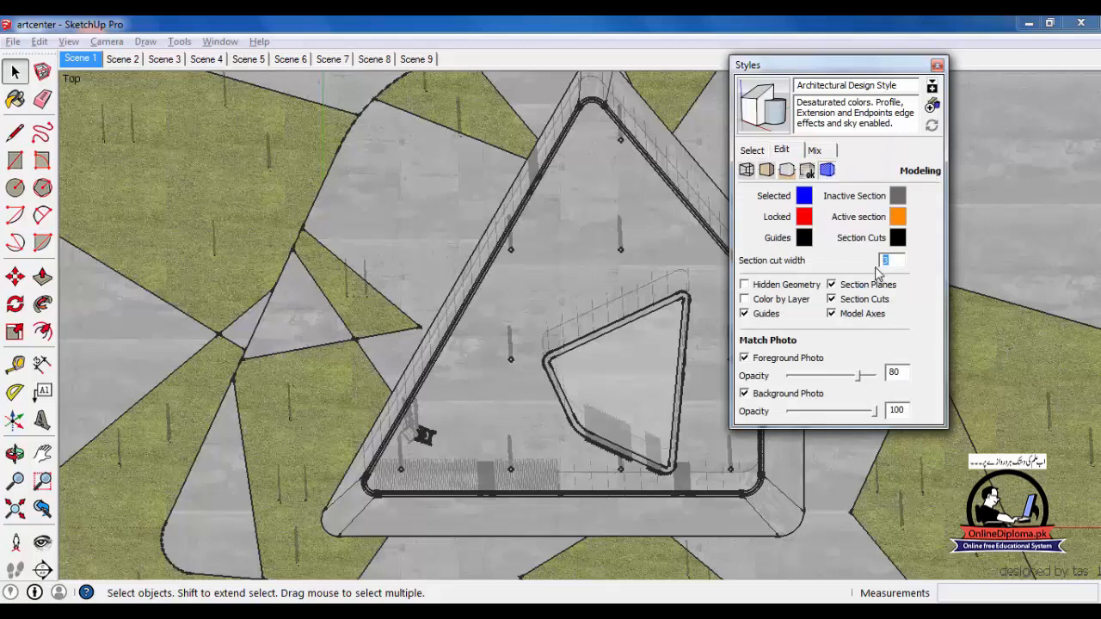
{"action": "key", "text": "Return"}
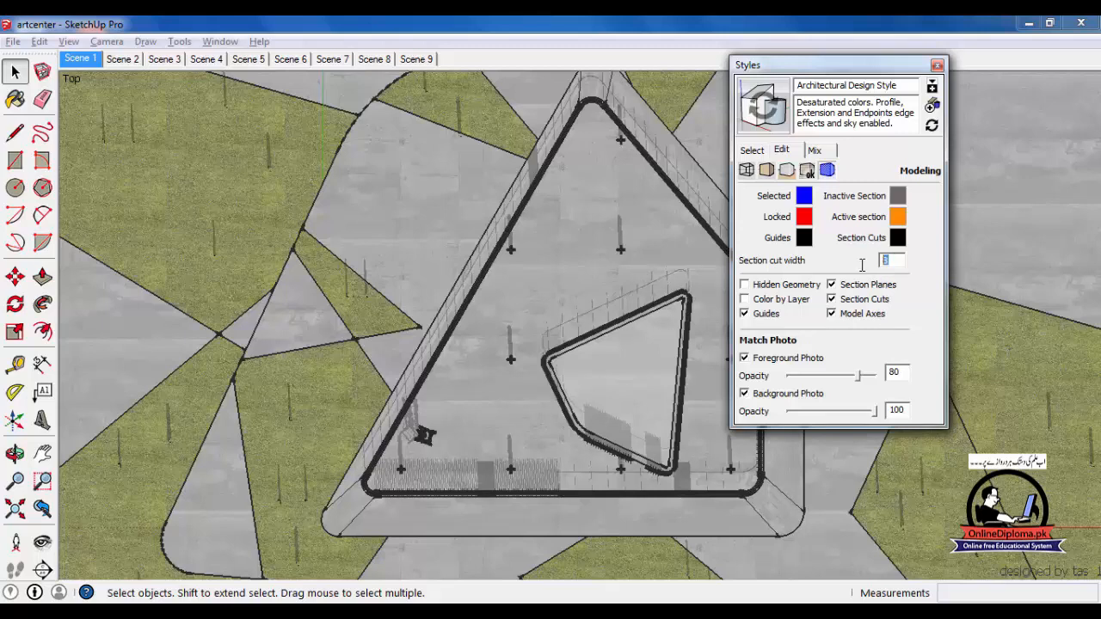
{"action": "key", "text": "Return"}
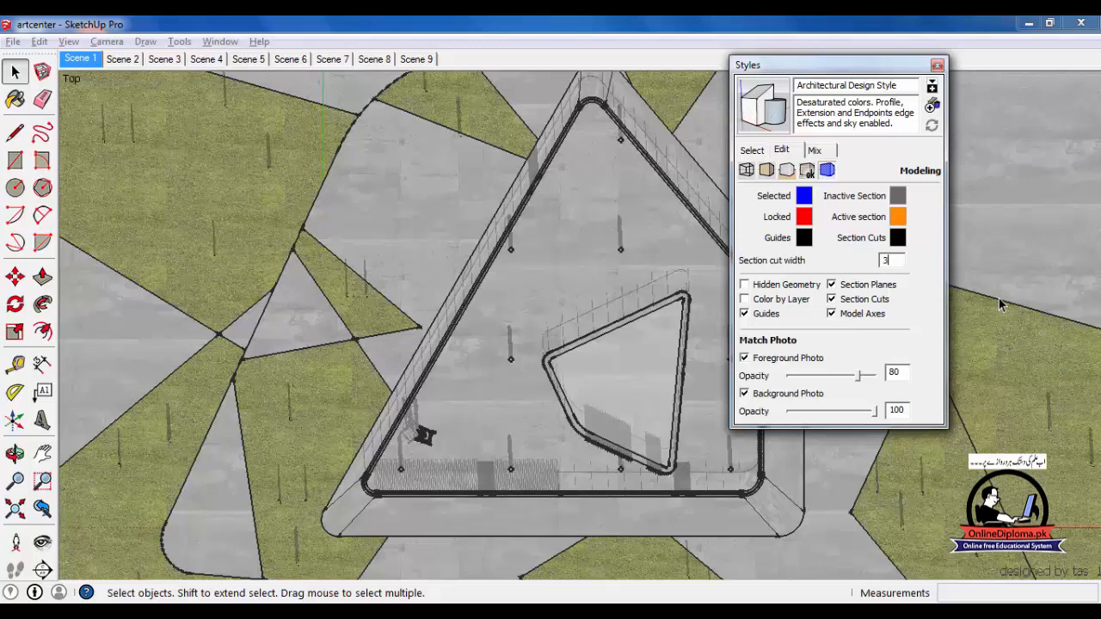
Set the section cut colour to orange and close the Styles panel
{"action": "left_click", "coordinate": [896, 239]}
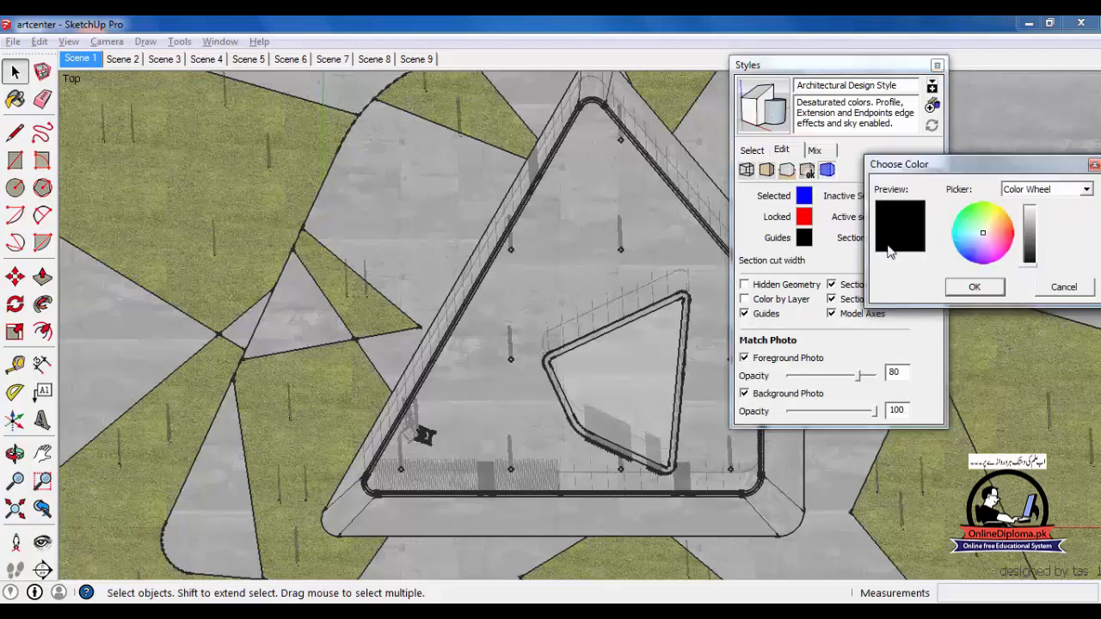
{"action": "mouse_move", "coordinate": [995, 239]}
{"action": "left_mouse_down"}
{"action": "mouse_move", "coordinate": [1018, 249]}
{"action": "mouse_move", "coordinate": [1011, 223]}
{"action": "left_mouse_up"}
{"action": "left_click_drag", "start_coordinate": [1032, 277], "coordinate": [1039, 211]}
{"action": "left_click", "coordinate": [977, 287]}
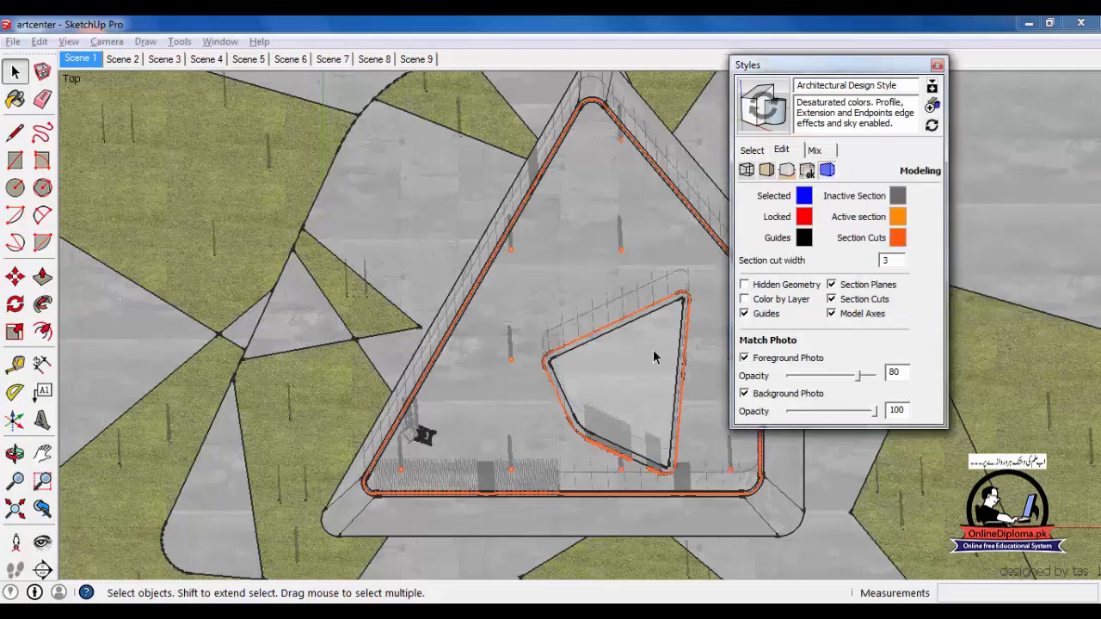
{"action": "left_click", "coordinate": [937, 64]}
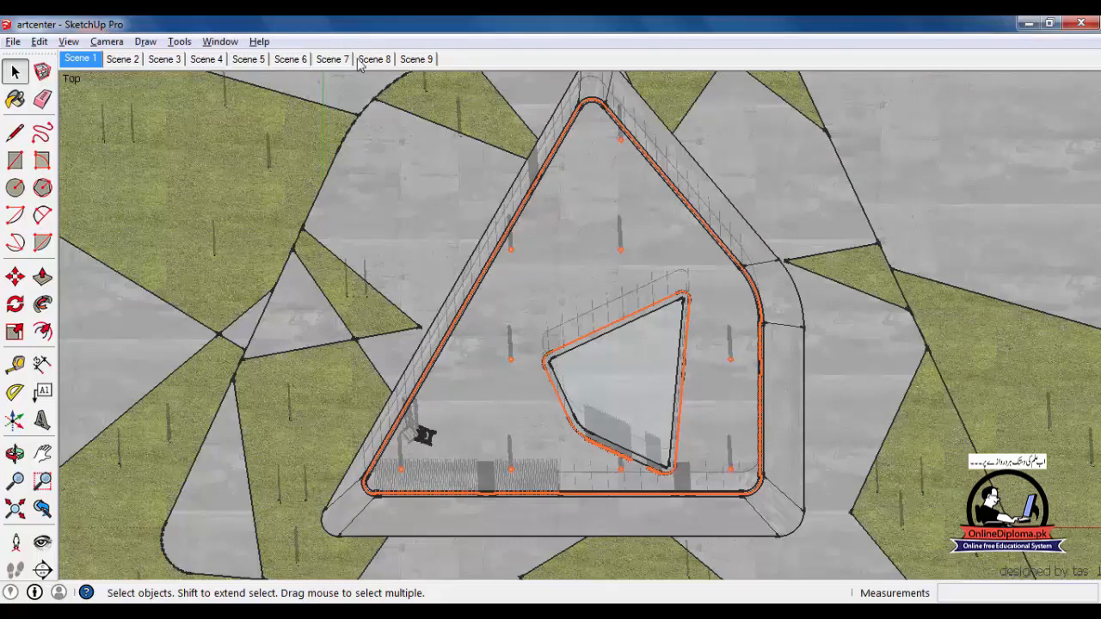
Reopen the Modeling settings, recolour section cuts bright red, and toggle section cut display off
{"action": "left_click", "coordinate": [221, 41]}
{"action": "left_click", "coordinate": [236, 138]}
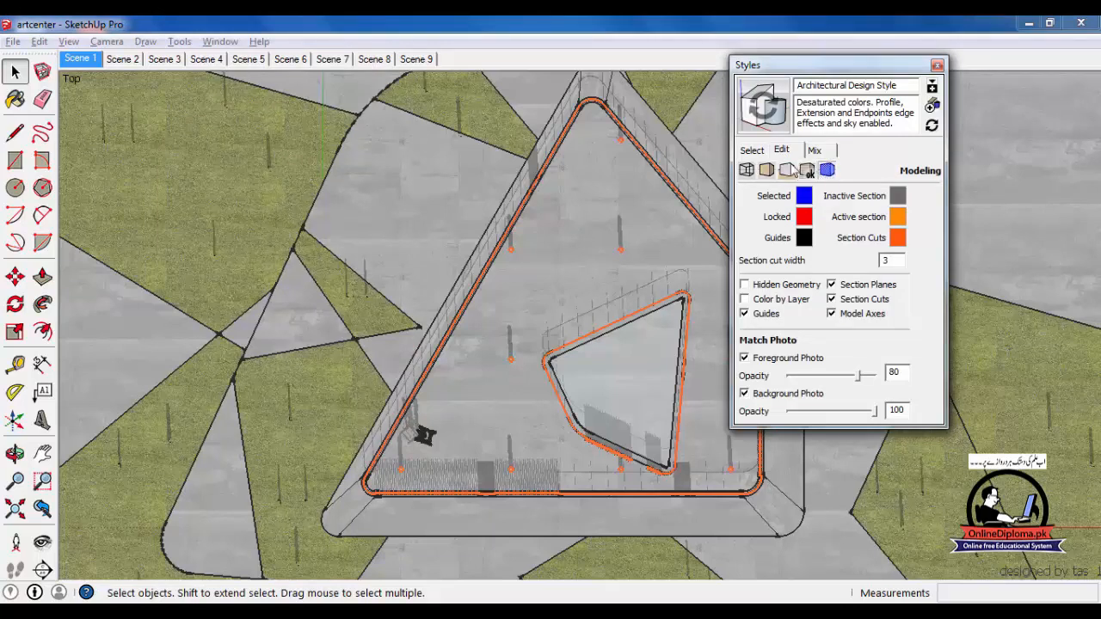
{"action": "left_click", "coordinate": [761, 153]}
{"action": "left_click", "coordinate": [783, 151]}
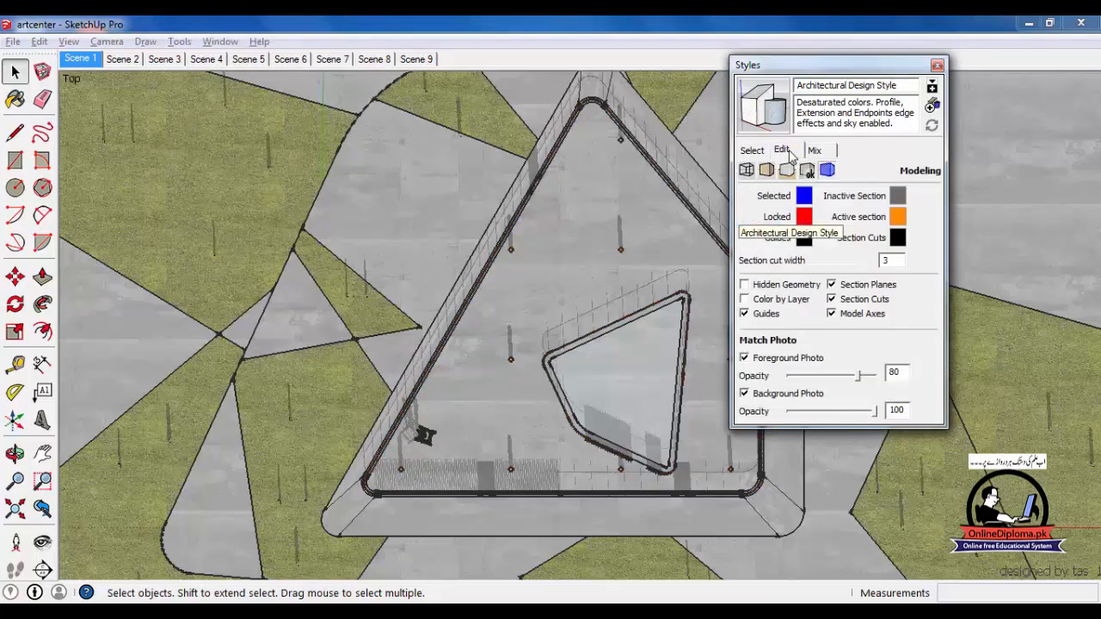
{"action": "left_click", "coordinate": [897, 239]}
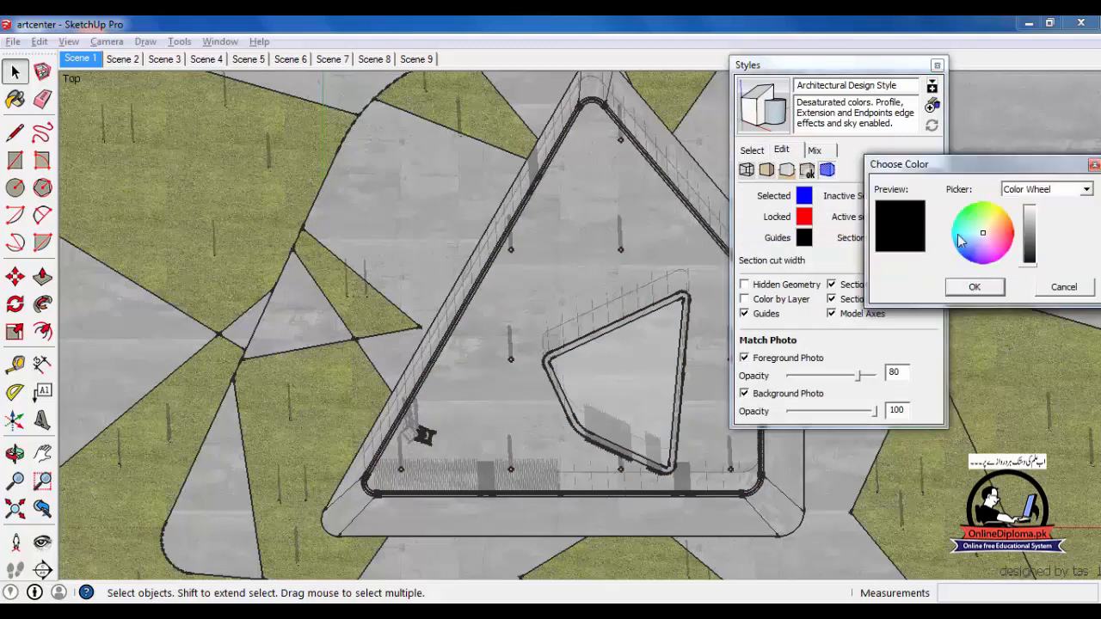
{"action": "left_click", "coordinate": [1012, 232]}
{"action": "left_click_drag", "start_coordinate": [1032, 263], "coordinate": [1026, 199]}
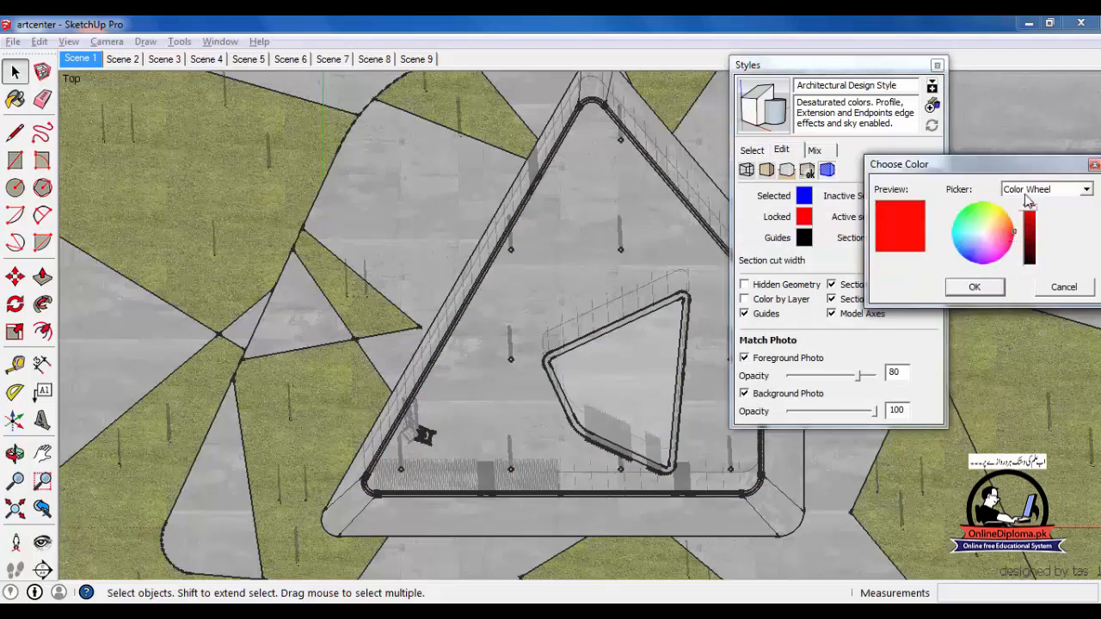
{"action": "left_click", "coordinate": [975, 287]}
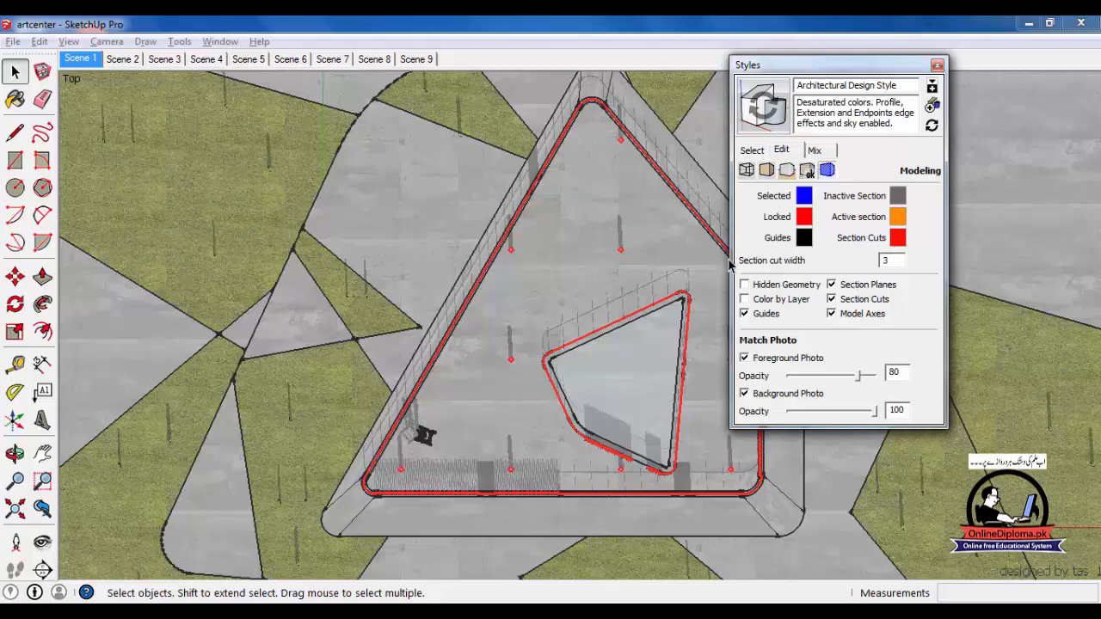
{"action": "left_click", "coordinate": [832, 298]}
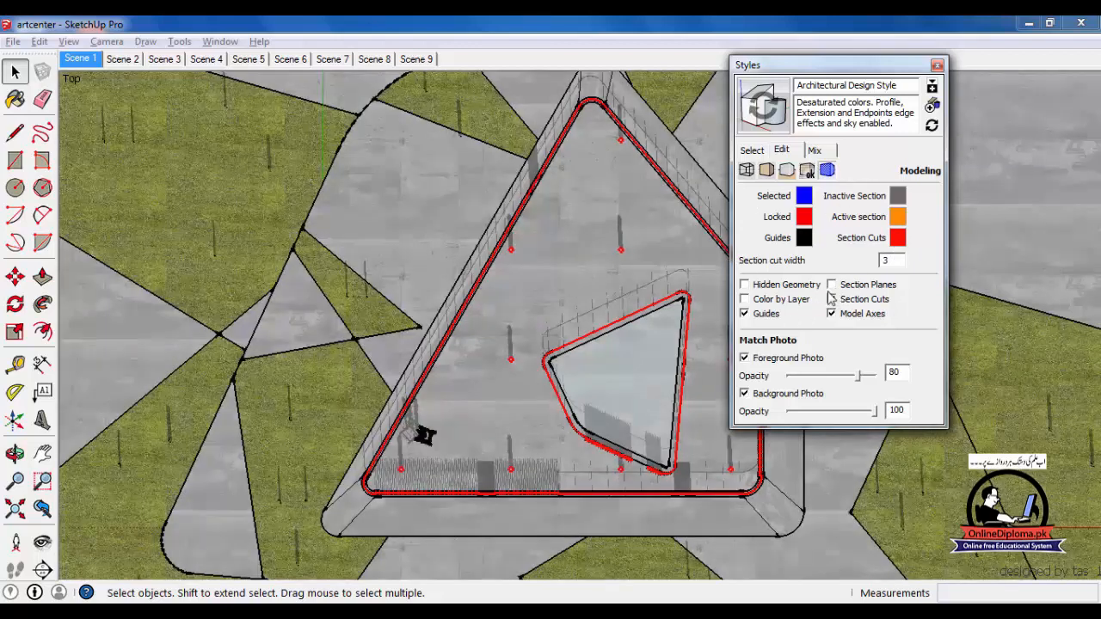
Turn section planes on and orbit and zoom to a tilted view of the site
{"action": "left_click", "coordinate": [832, 284]}
{"action": "middle_click_drag", "start_coordinate": [664, 327], "coordinate": [639, 335]}
{"action": "scroll", "coordinate": [639, 335], "scroll_direction": "down", "scroll_amount": 8}
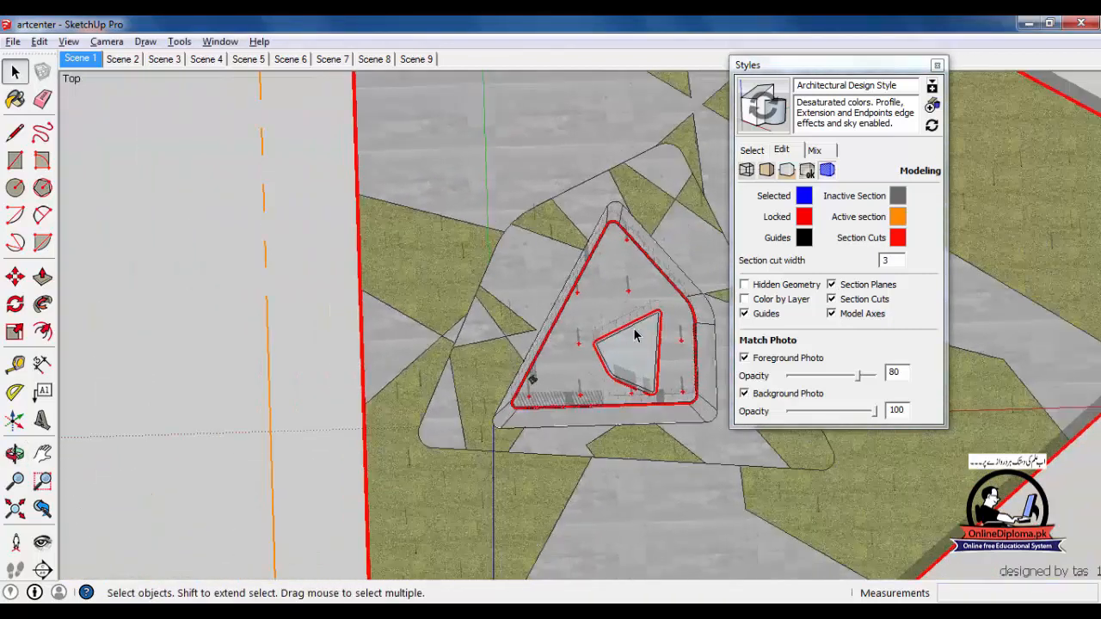
{"action": "scroll", "coordinate": [635, 335], "scroll_direction": "down", "scroll_amount": 4}
Toggle section plane display several times, turn section cuts back on, and close Styles
{"action": "left_click", "coordinate": [832, 285]}
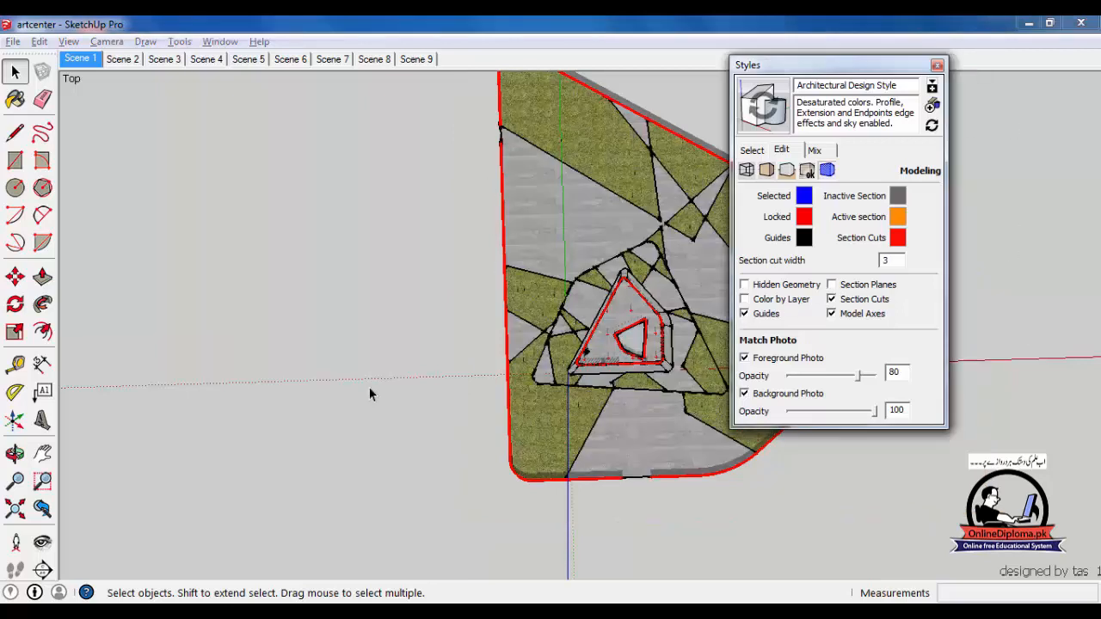
{"action": "left_click", "coordinate": [832, 284]}
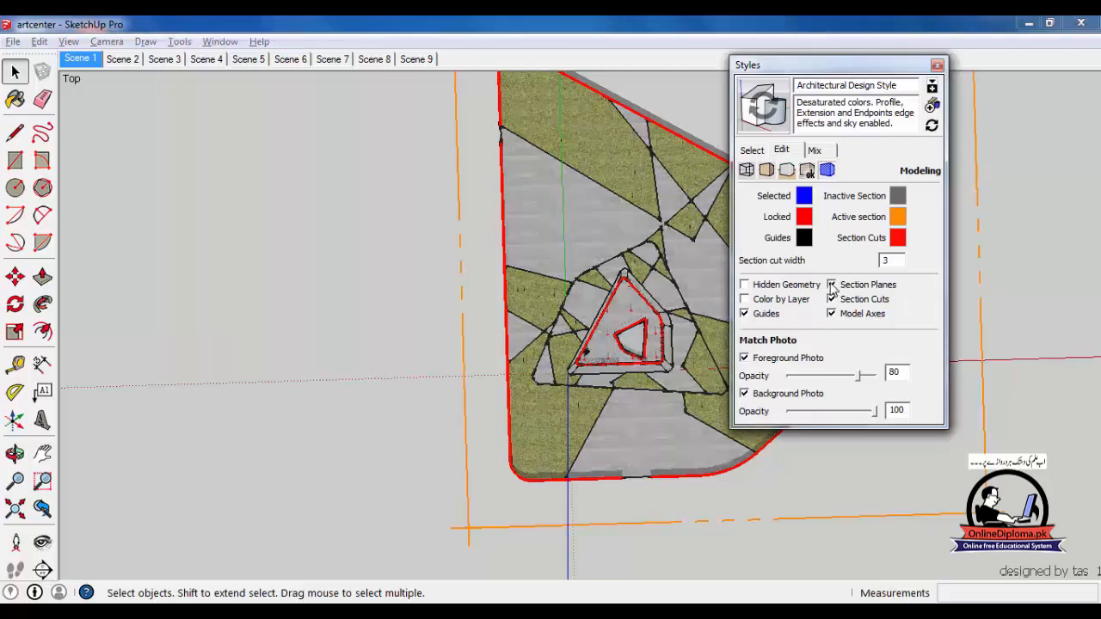
{"action": "left_click", "coordinate": [832, 285]}
{"action": "left_click", "coordinate": [831, 286]}
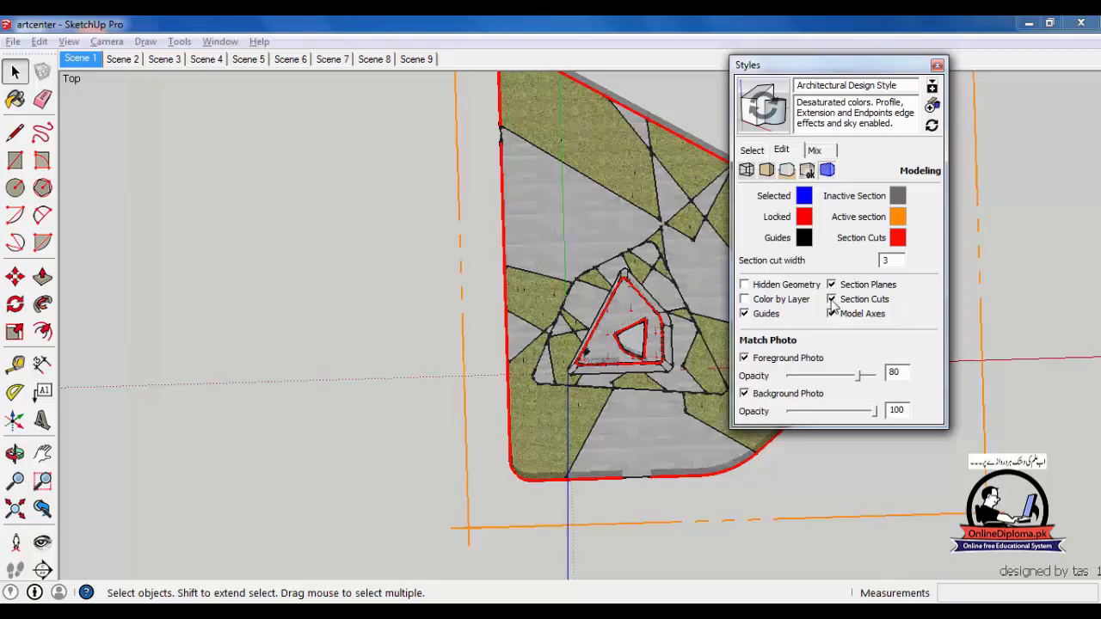
{"action": "left_click", "coordinate": [832, 300]}
{"action": "left_click", "coordinate": [937, 65]}
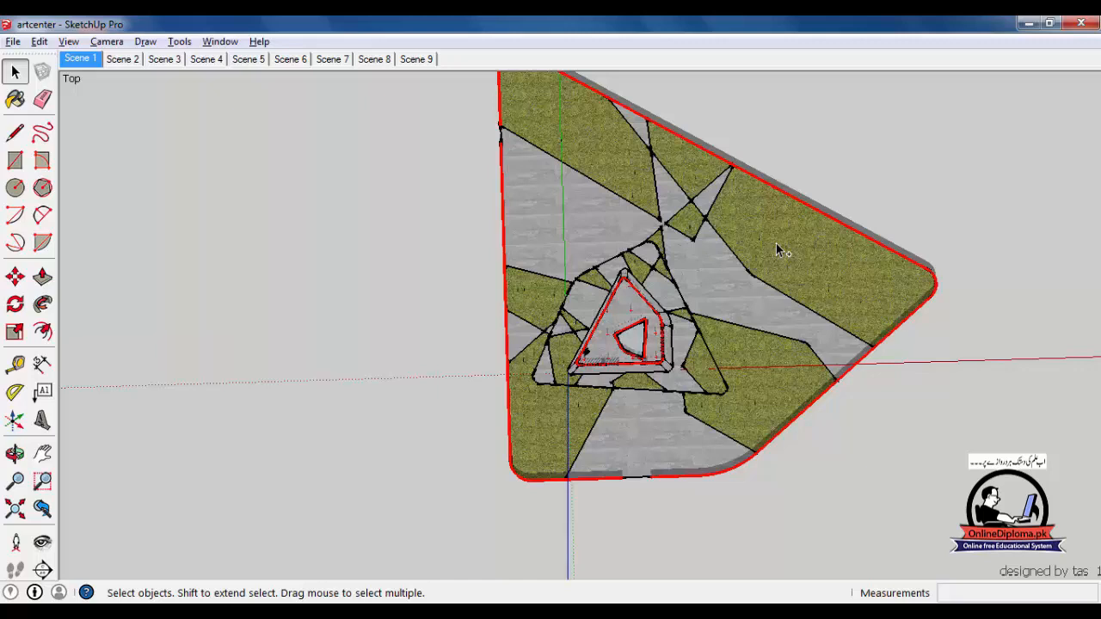
{"action": "key", "text": "ctrl+p"}
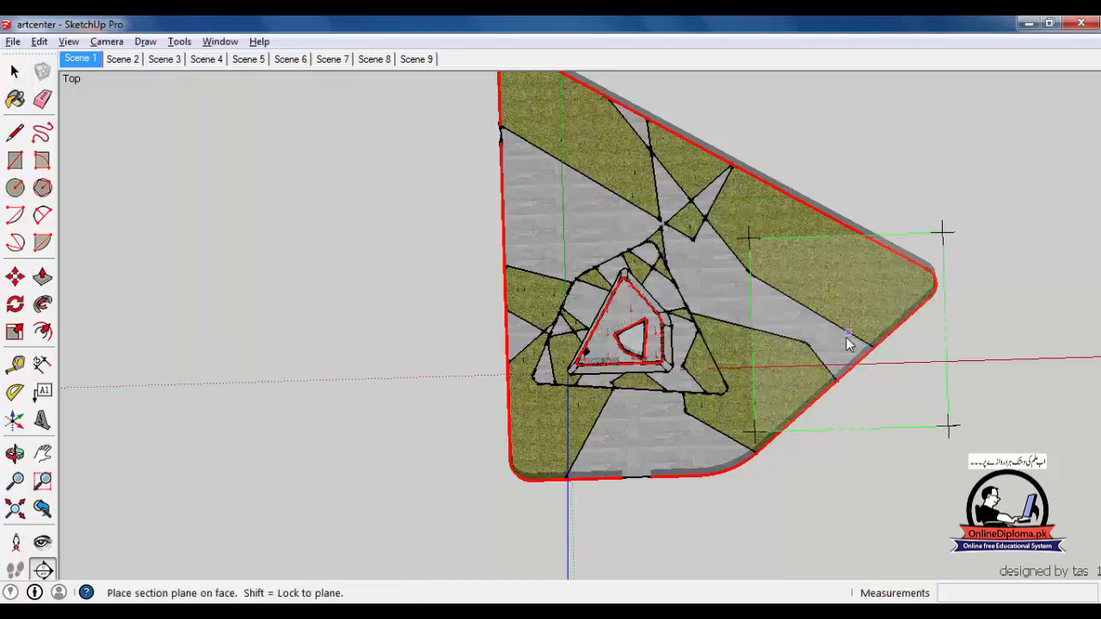
Cancel the Save As dialog and orbit to an angled view of the sliced site
{"action": "key", "text": "ctrl+shift+s"}
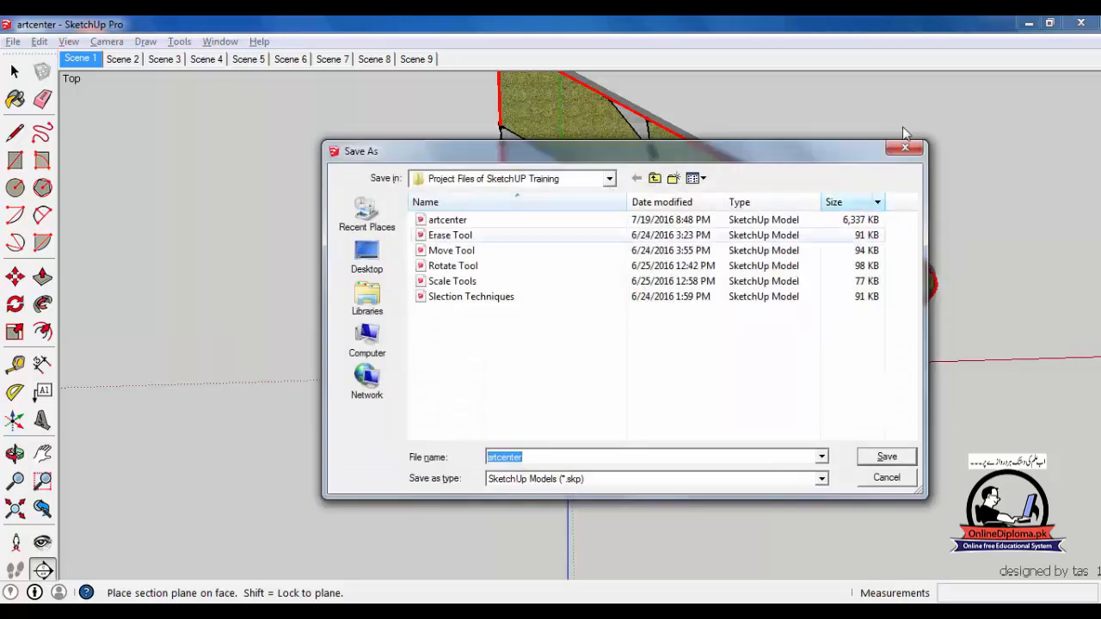
{"action": "left_click", "coordinate": [904, 150]}
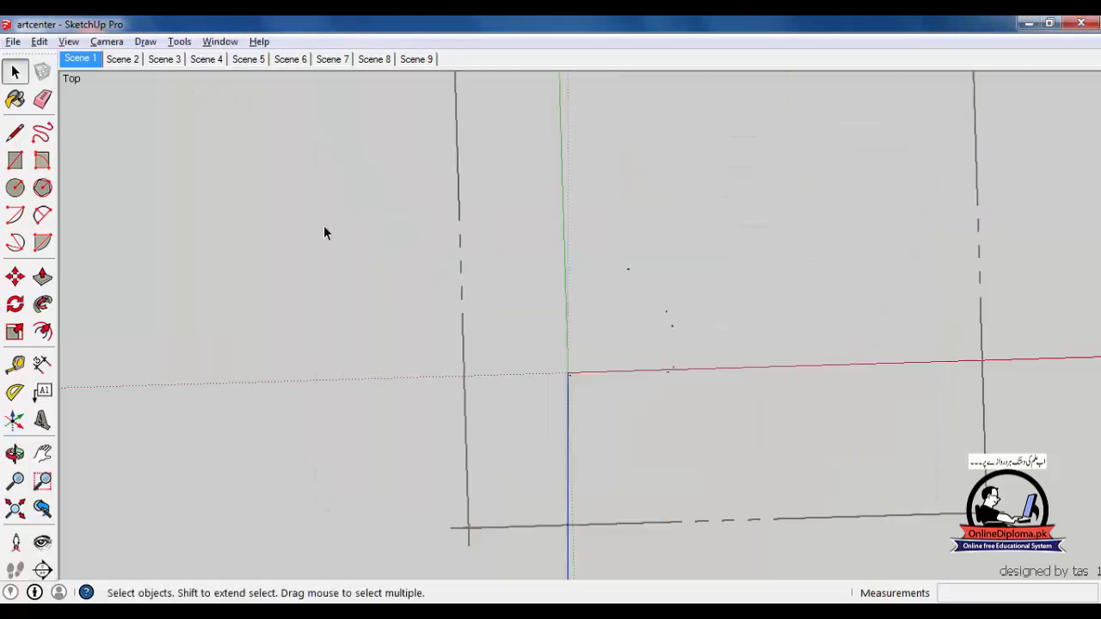
{"action": "scroll", "coordinate": [324, 233], "scroll_direction": "down", "scroll_amount": 1}
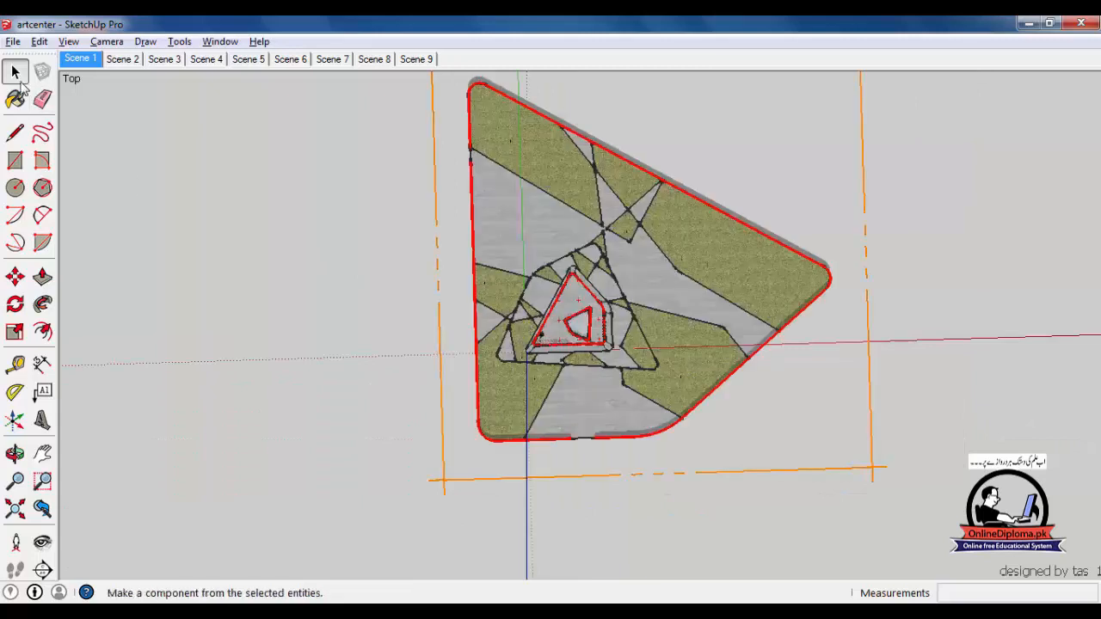
{"action": "middle_click_drag", "start_coordinate": [213, 325], "coordinate": [539, 299]}
{"action": "scroll", "coordinate": [539, 299], "scroll_direction": "up", "scroll_amount": 2}
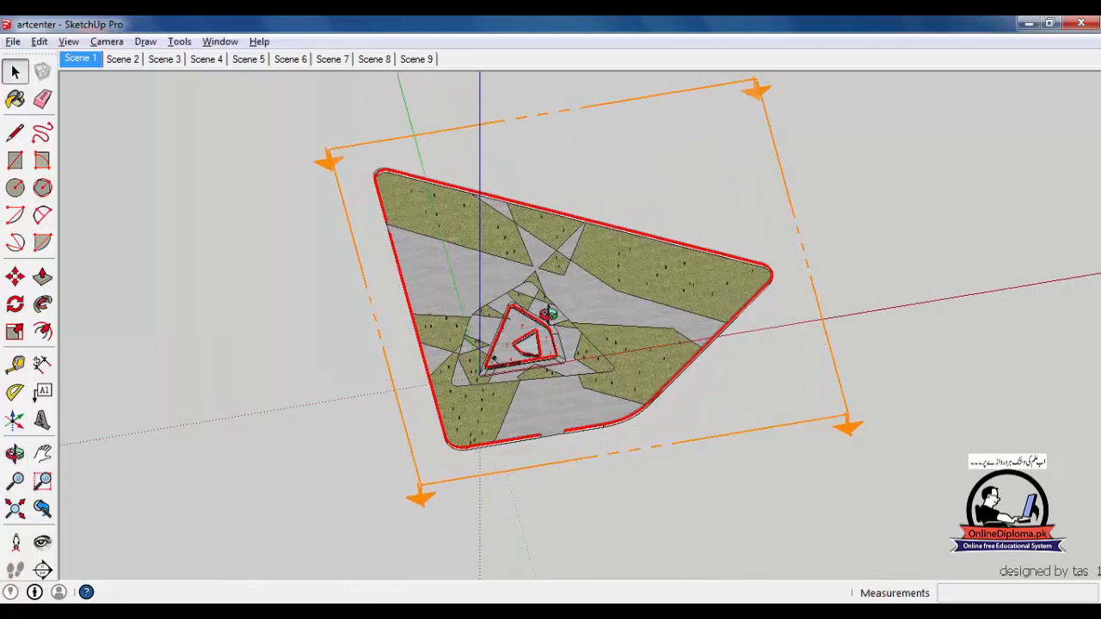
{"action": "scroll", "coordinate": [503, 417], "scroll_direction": "up", "scroll_amount": 4}
{"action": "middle_click_drag", "start_coordinate": [474, 415], "coordinate": [454, 338]}
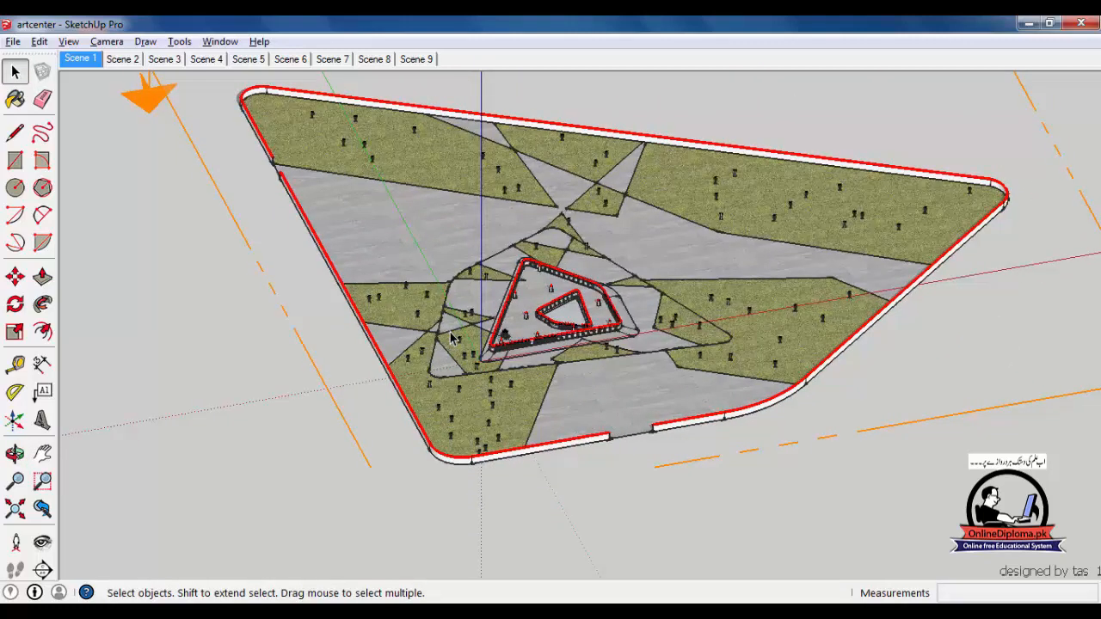
Orbit lower over the inner railings, zoom out, and select the horizontal section plane
{"action": "scroll", "coordinate": [495, 288], "scroll_direction": "up", "scroll_amount": 5}
{"action": "mouse_move", "coordinate": [565, 373]}
{"action": "middle_mouse_down"}
{"action": "mouse_move", "coordinate": [560, 400]}
{"action": "mouse_move", "coordinate": [585, 380]}
{"action": "middle_mouse_up"}
{"action": "scroll", "coordinate": [609, 285], "scroll_direction": "up", "scroll_amount": 6}
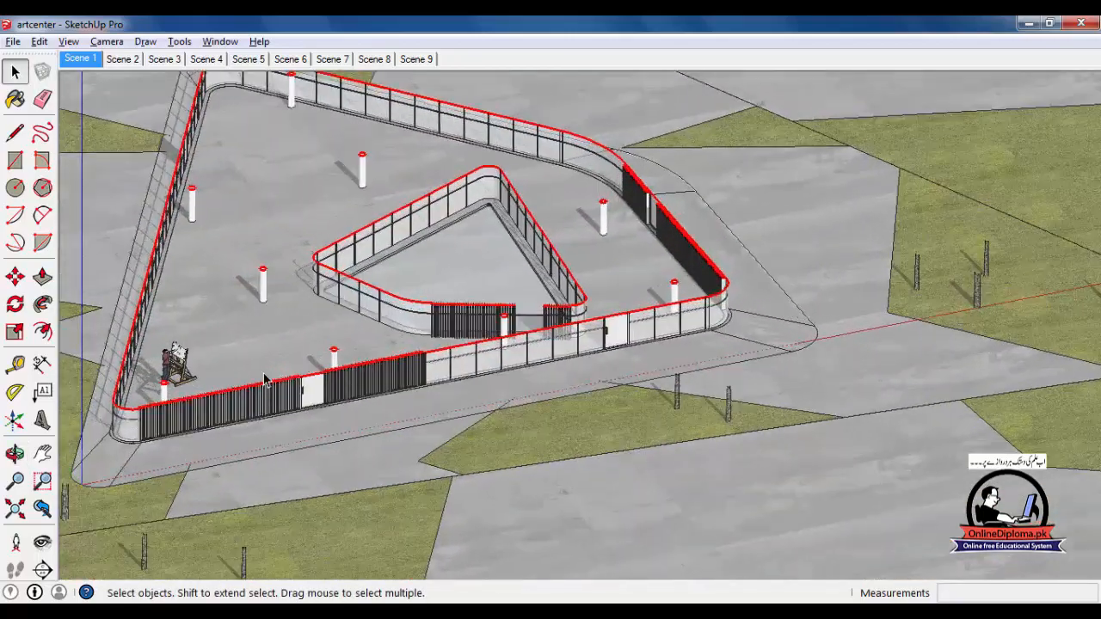
{"action": "middle_click_drag", "start_coordinate": [336, 417], "coordinate": [411, 391]}
{"action": "scroll", "coordinate": [413, 393], "scroll_direction": "down", "scroll_amount": 10}
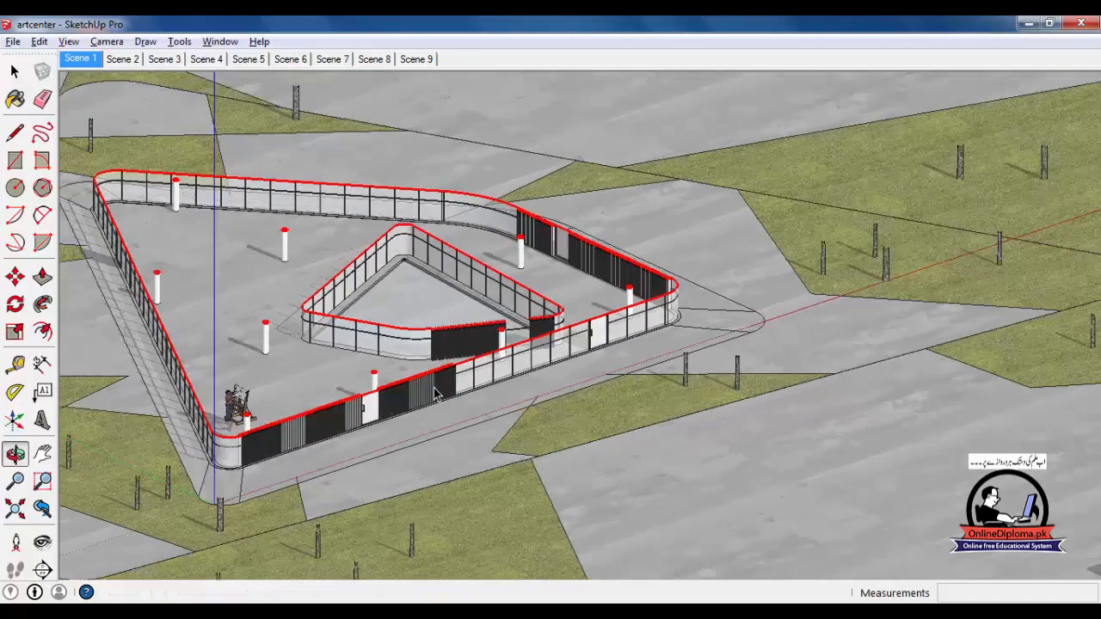
{"action": "scroll", "coordinate": [414, 392], "scroll_direction": "down", "scroll_amount": 2}
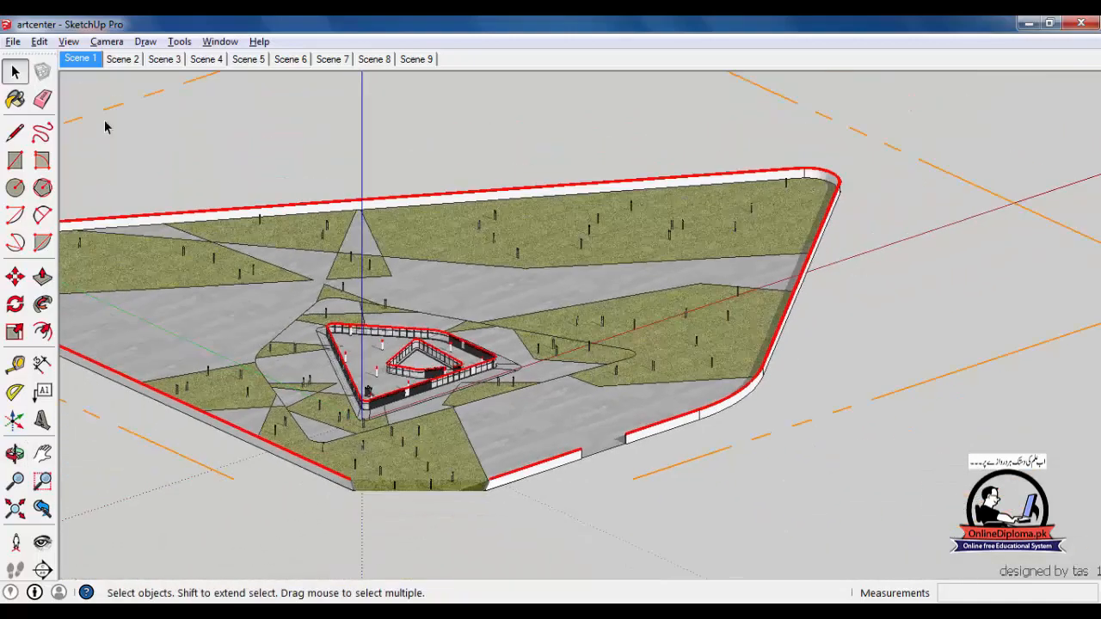
{"action": "left_click", "coordinate": [800, 422]}
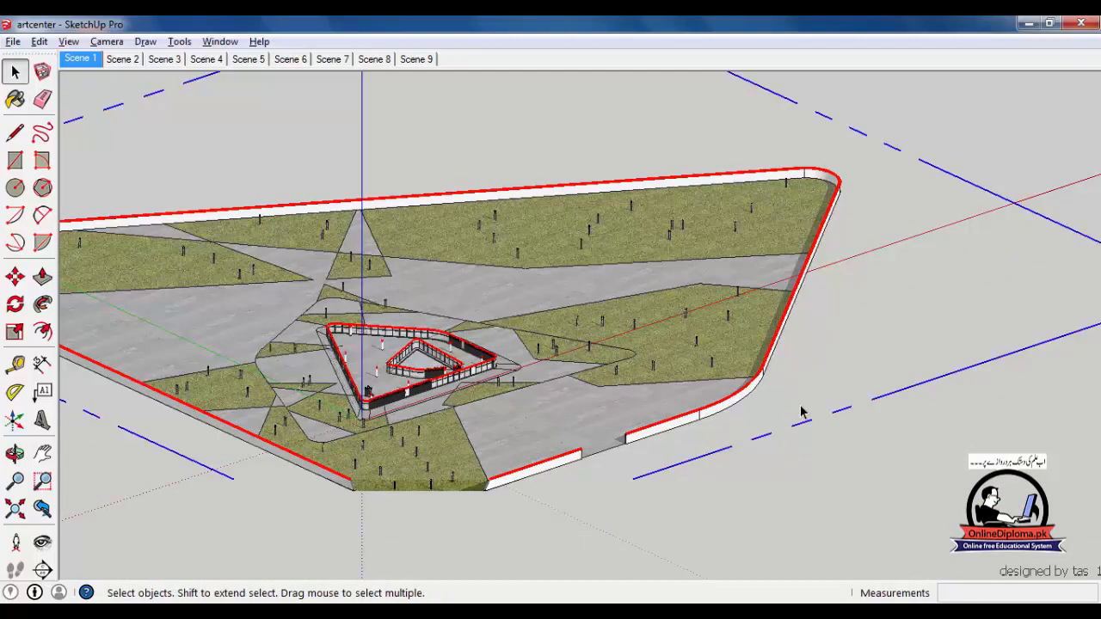
Turn off the horizontal plane's Active Cut and orbit around the full uncut building
{"action": "right_click", "coordinate": [805, 428]}
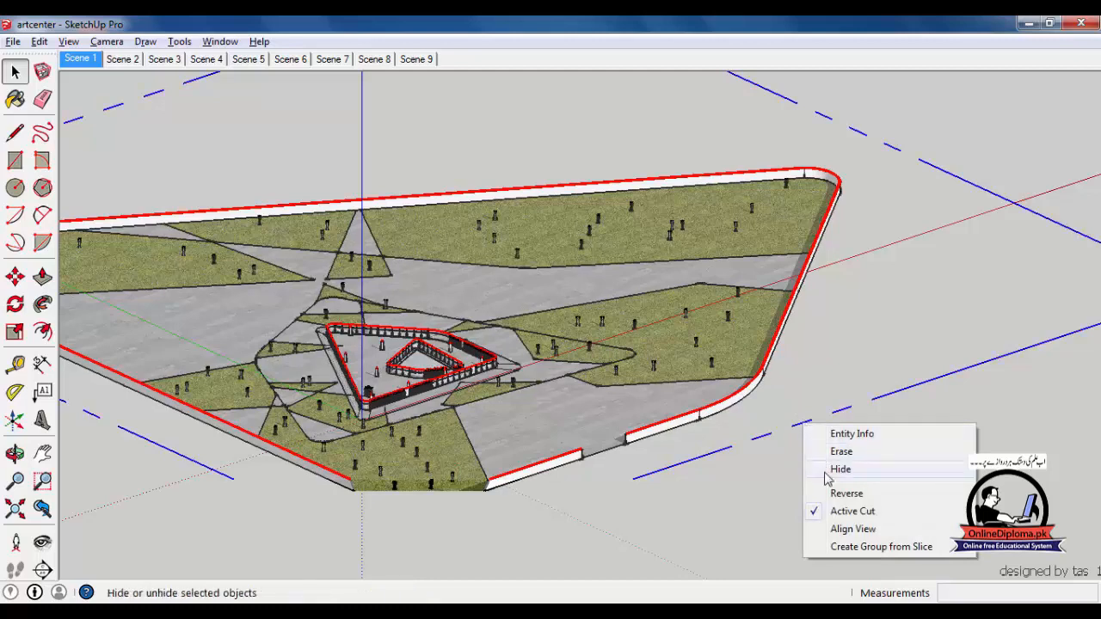
{"action": "left_click", "coordinate": [829, 513]}
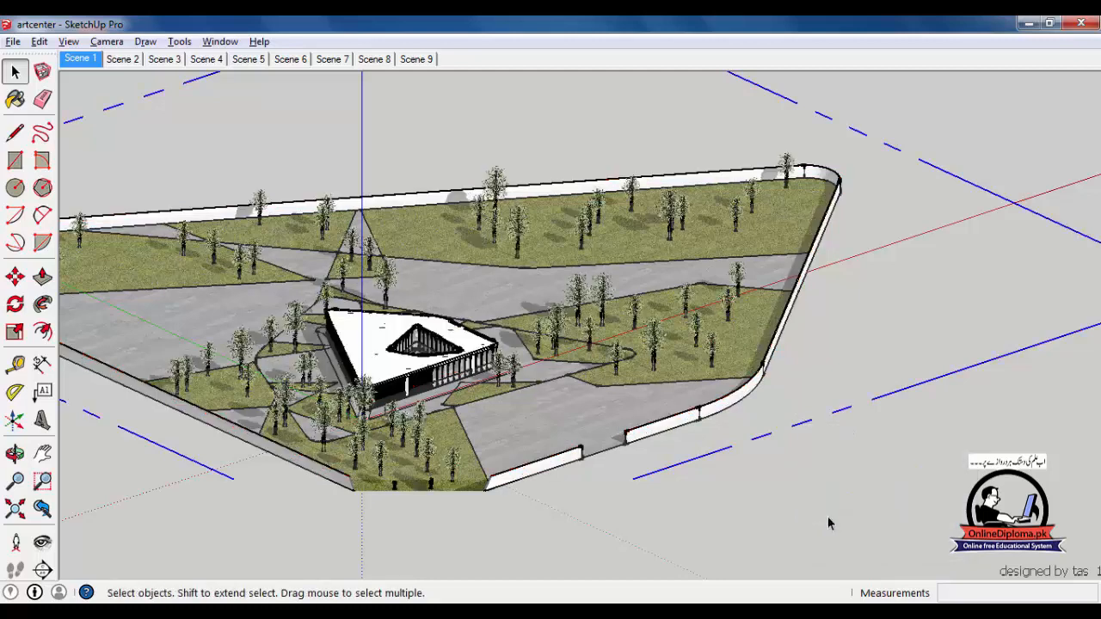
{"action": "middle_click_drag", "start_coordinate": [639, 437], "coordinate": [855, 348]}
{"action": "scroll", "coordinate": [854, 348], "scroll_direction": "down", "scroll_amount": 3}
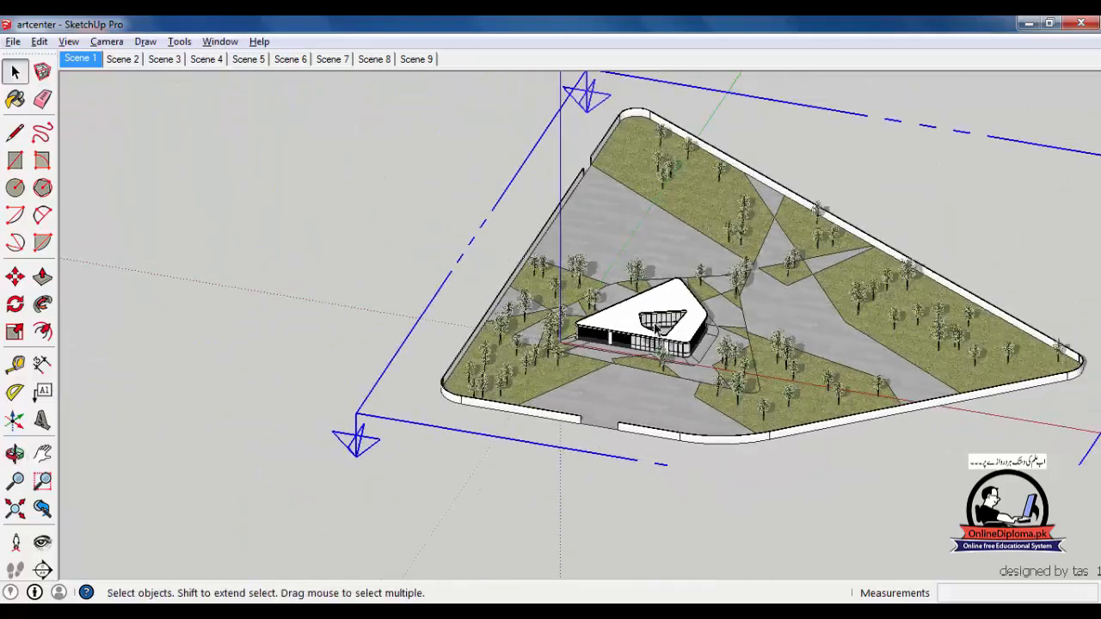
{"action": "scroll", "coordinate": [656, 328], "scroll_direction": "up", "scroll_amount": 5}
{"action": "scroll", "coordinate": [635, 373], "scroll_direction": "up", "scroll_amount": 1}
{"action": "mouse_move", "coordinate": [635, 373]}
{"action": "middle_mouse_down"}
{"action": "mouse_move", "coordinate": [649, 376]}
{"action": "mouse_move", "coordinate": [661, 356]}
{"action": "mouse_move", "coordinate": [639, 353]}
{"action": "middle_mouse_up"}
{"action": "scroll", "coordinate": [661, 356], "scroll_direction": "down", "scroll_amount": 1}
{"action": "scroll", "coordinate": [639, 353], "scroll_direction": "down", "scroll_amount": 2}
Reselect the section plane, reactivate its cut, and zoom in on the railings
{"action": "left_click_drag", "start_coordinate": [205, 417], "coordinate": [118, 536]}
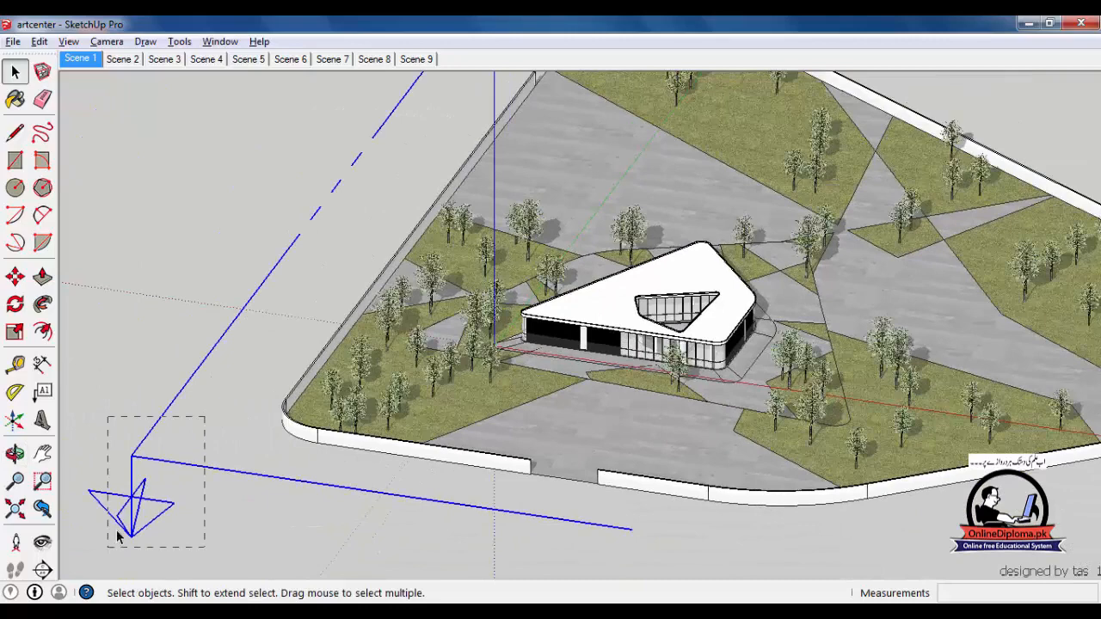
{"action": "right_click", "coordinate": [158, 463]}
{"action": "left_click", "coordinate": [253, 543]}
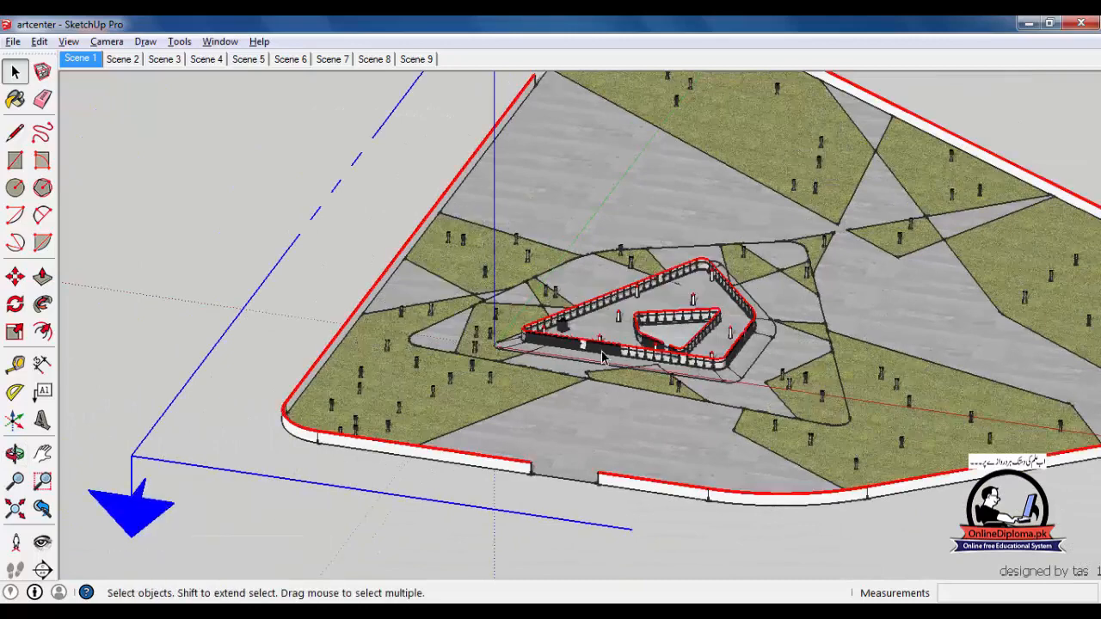
{"action": "scroll", "coordinate": [602, 357], "scroll_direction": "up", "scroll_amount": 3}
{"action": "scroll", "coordinate": [696, 363], "scroll_direction": "up", "scroll_amount": 1}
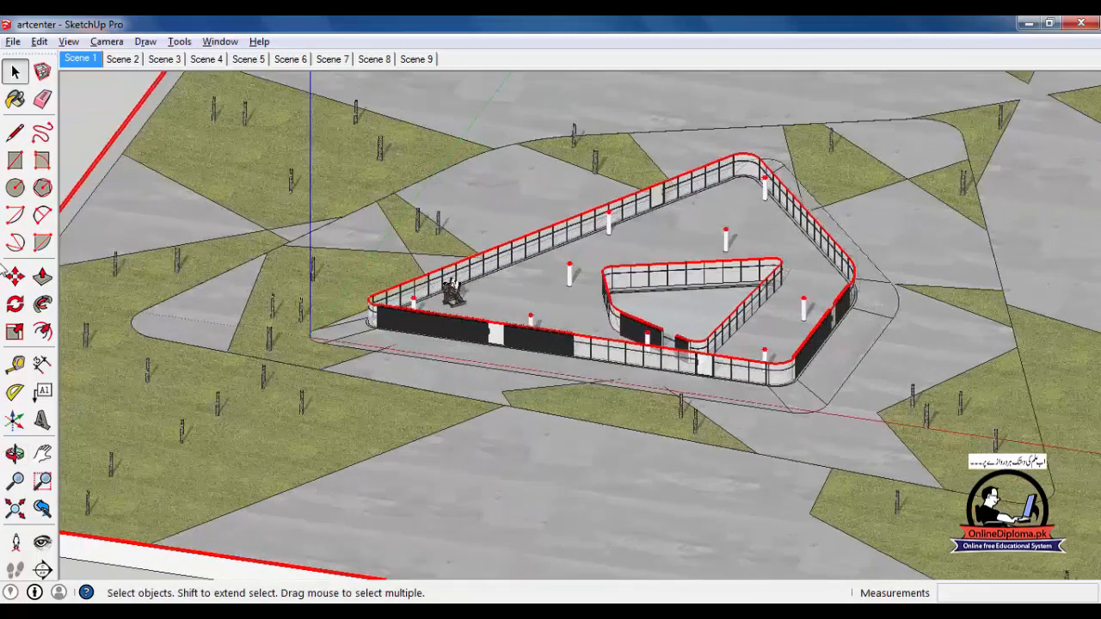
{"action": "left_click", "coordinate": [44, 569]}
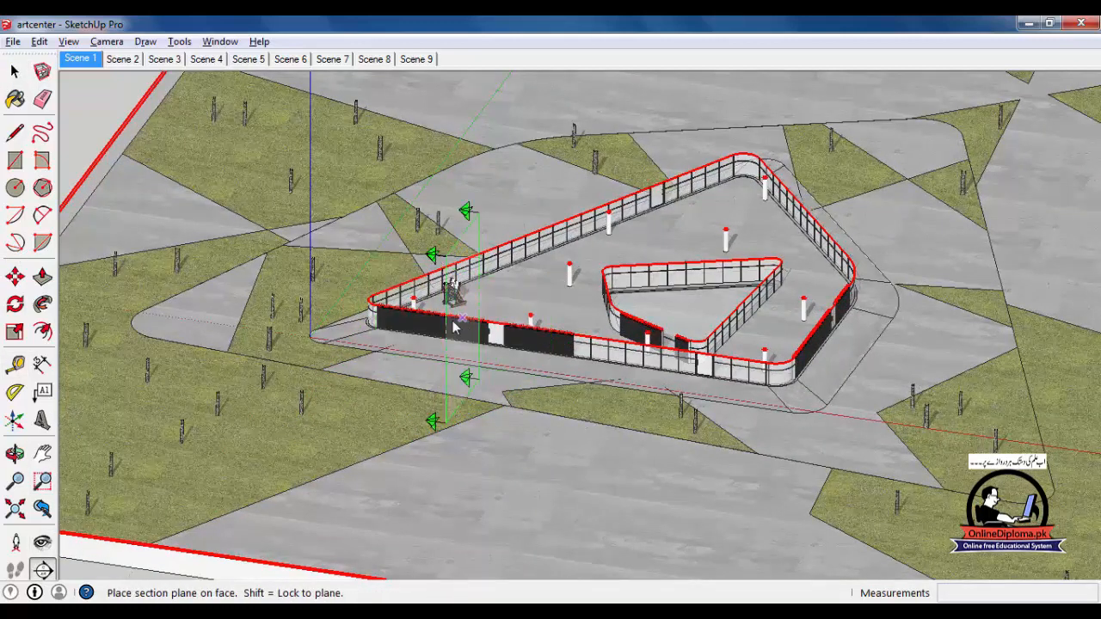
Place a vertical section plane on the building's front face and orbit to view the cut
{"action": "left_click", "coordinate": [454, 325]}
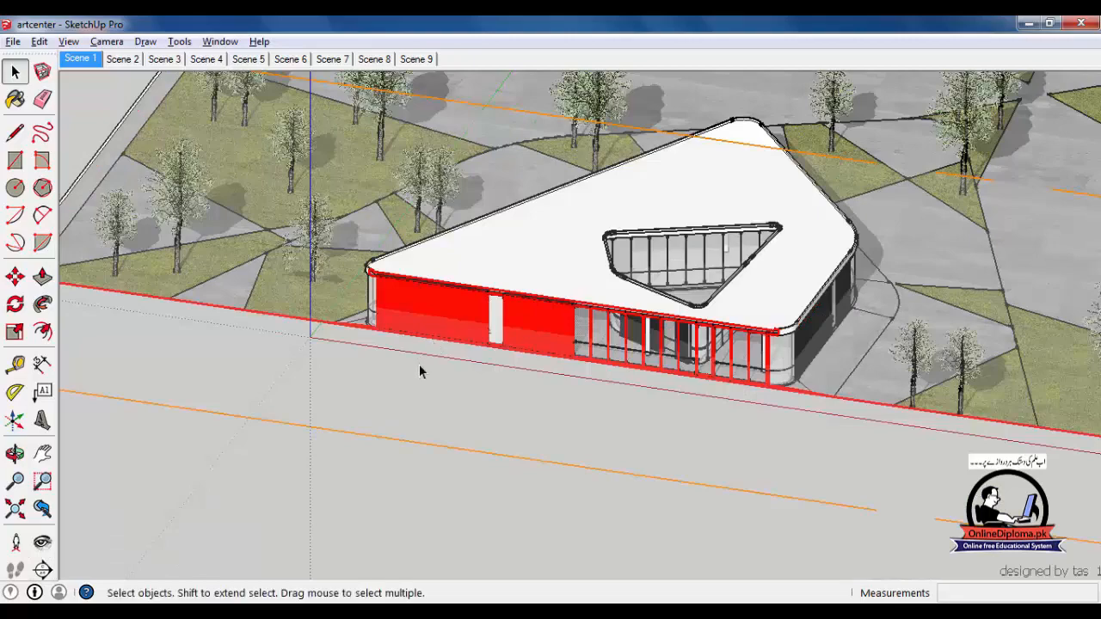
{"action": "scroll", "coordinate": [419, 372], "scroll_direction": "down", "scroll_amount": 5}
{"action": "middle_click_drag", "start_coordinate": [319, 361], "coordinate": [696, 456]}
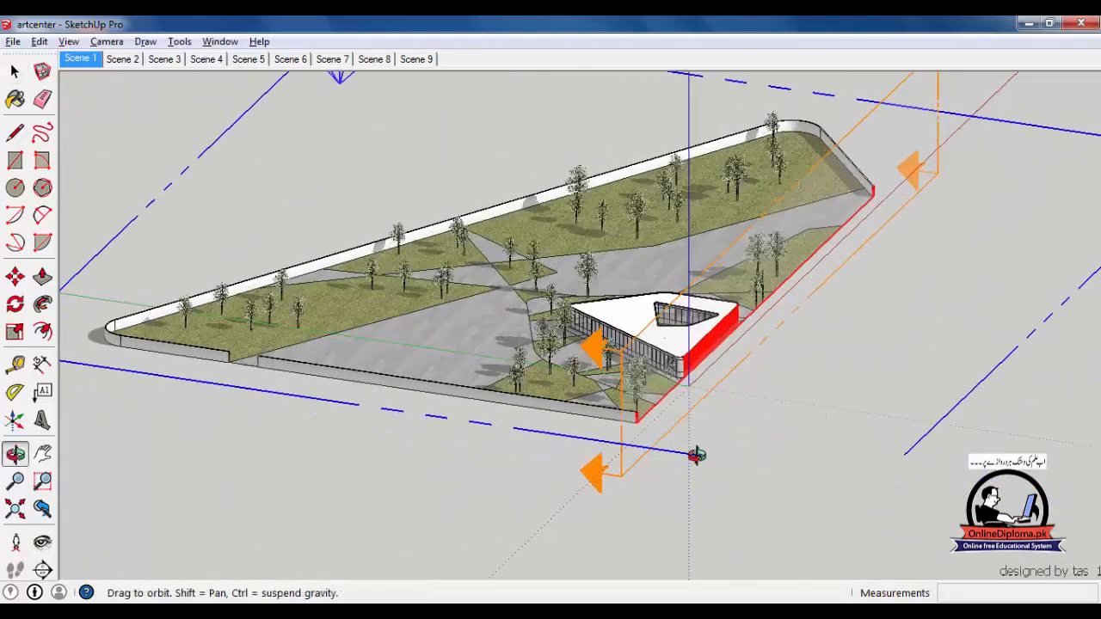
{"action": "scroll", "coordinate": [714, 437], "scroll_direction": "up", "scroll_amount": 3}
{"action": "middle_click_drag", "start_coordinate": [812, 419], "coordinate": [688, 430]}
Move the front section plane about 5437 mm back into the building, then reselect it
{"action": "left_click", "coordinate": [14, 73]}
{"action": "left_click", "coordinate": [550, 508]}
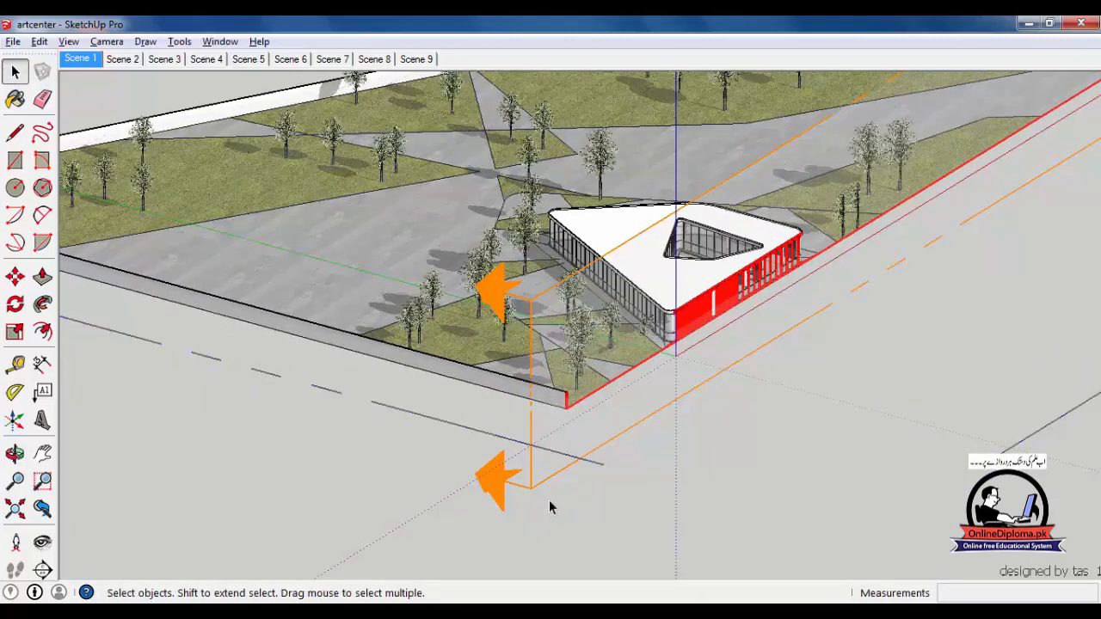
{"action": "left_click", "coordinate": [534, 492]}
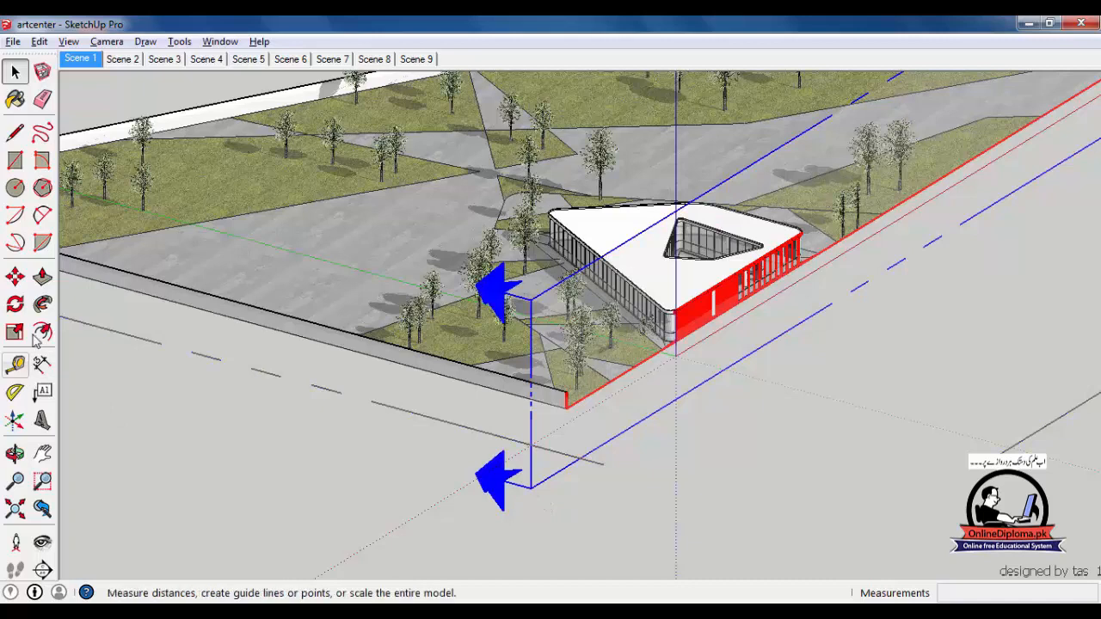
{"action": "left_click", "coordinate": [14, 276]}
{"action": "left_click", "coordinate": [449, 531]}
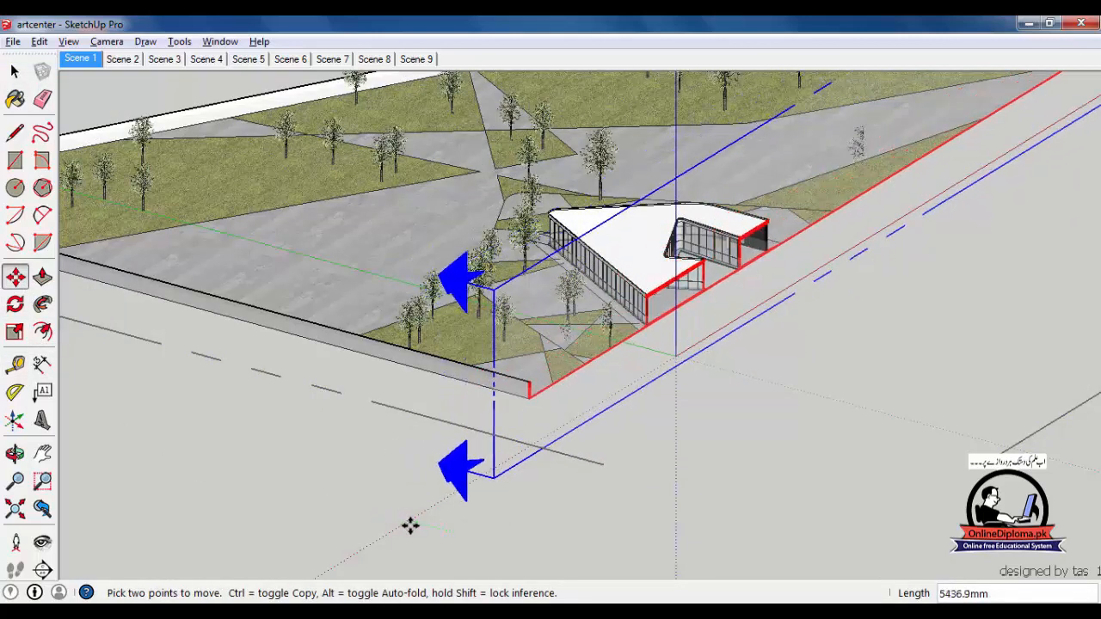
{"action": "left_click", "coordinate": [415, 528]}
{"action": "middle_click_drag", "start_coordinate": [706, 419], "coordinate": [319, 359]}
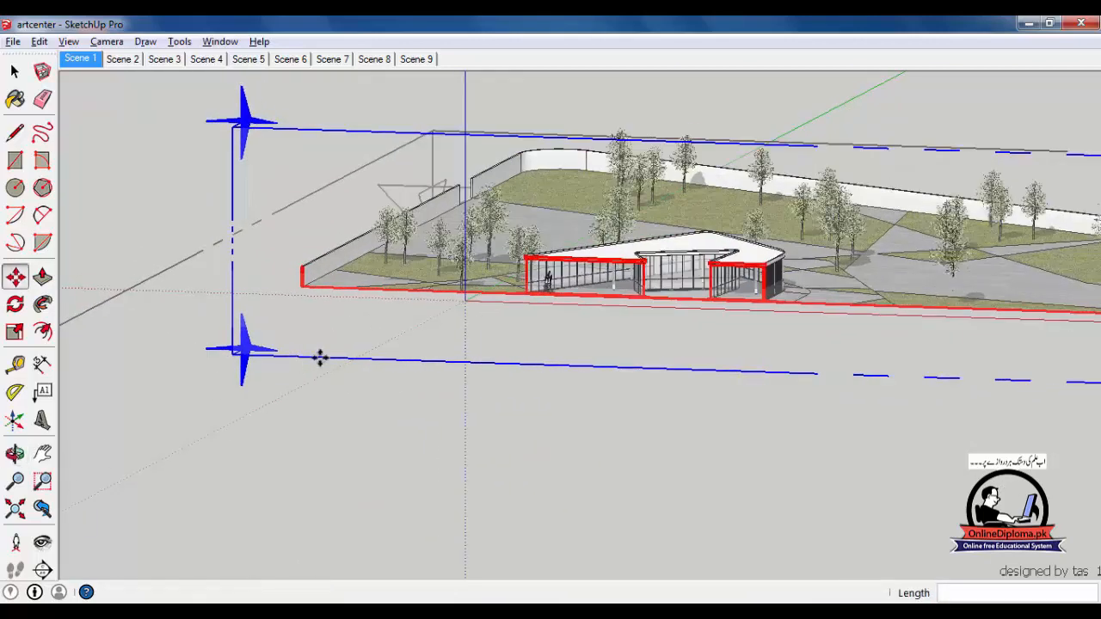
{"action": "key", "text": "Escape"}
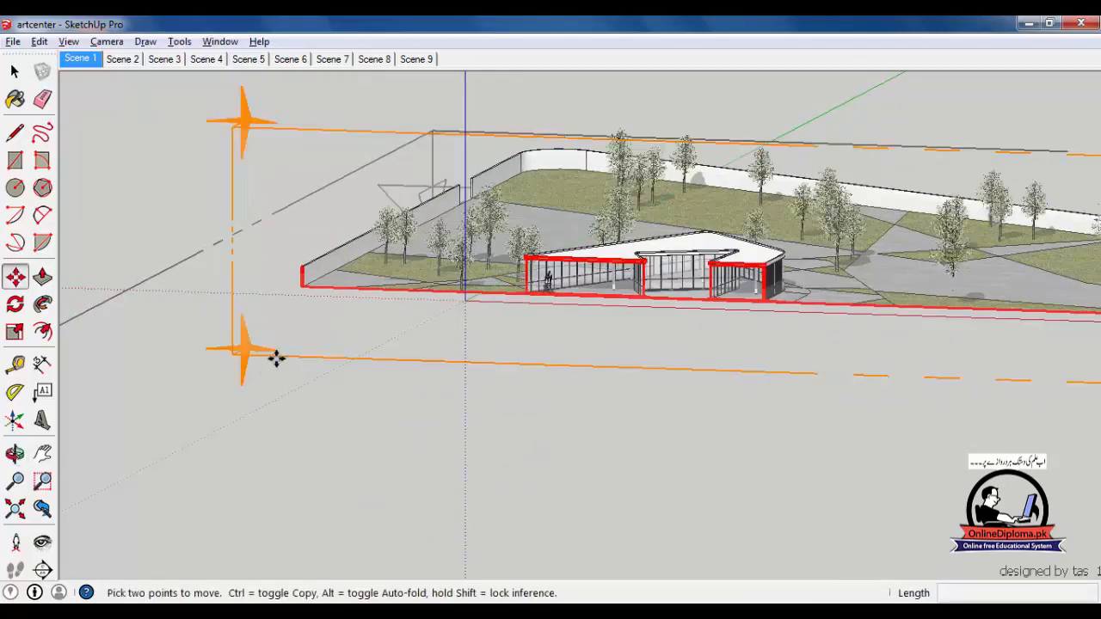
{"action": "left_click", "coordinate": [15, 72]}
{"action": "left_click", "coordinate": [302, 356]}
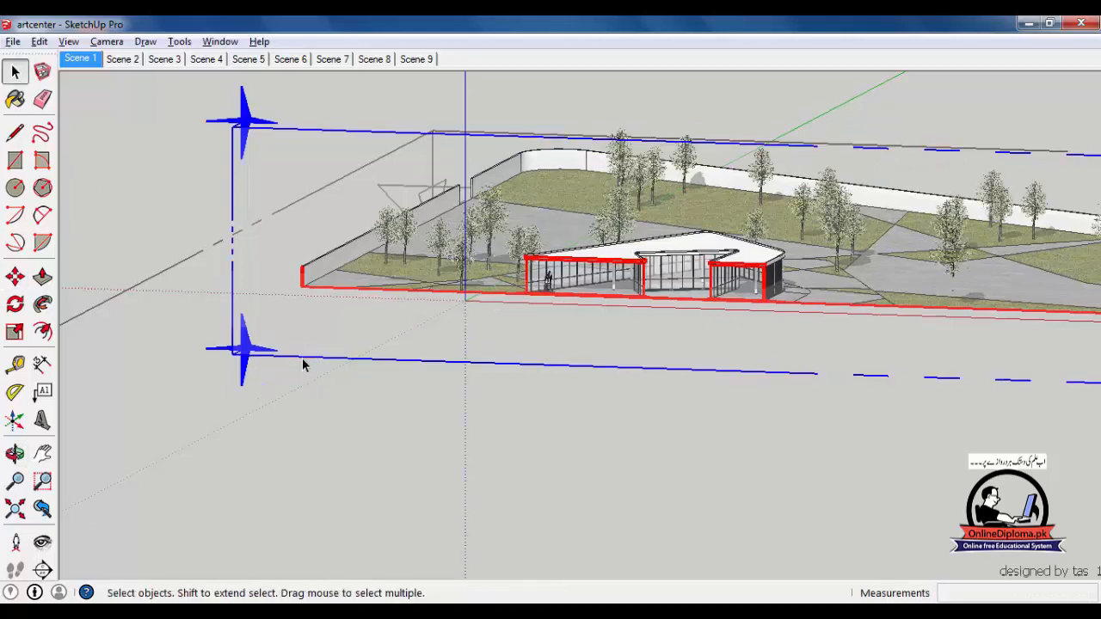
{"action": "right_click", "coordinate": [302, 358]}
{"action": "left_click", "coordinate": [352, 464]}
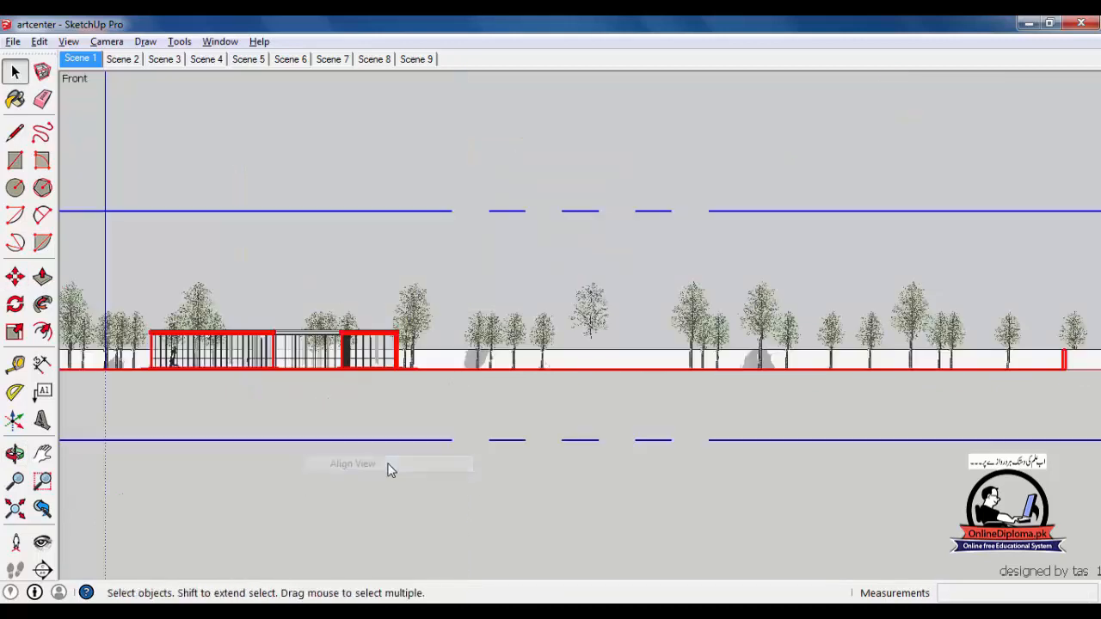
{"action": "scroll", "coordinate": [206, 395], "scroll_direction": "up", "scroll_amount": 5}
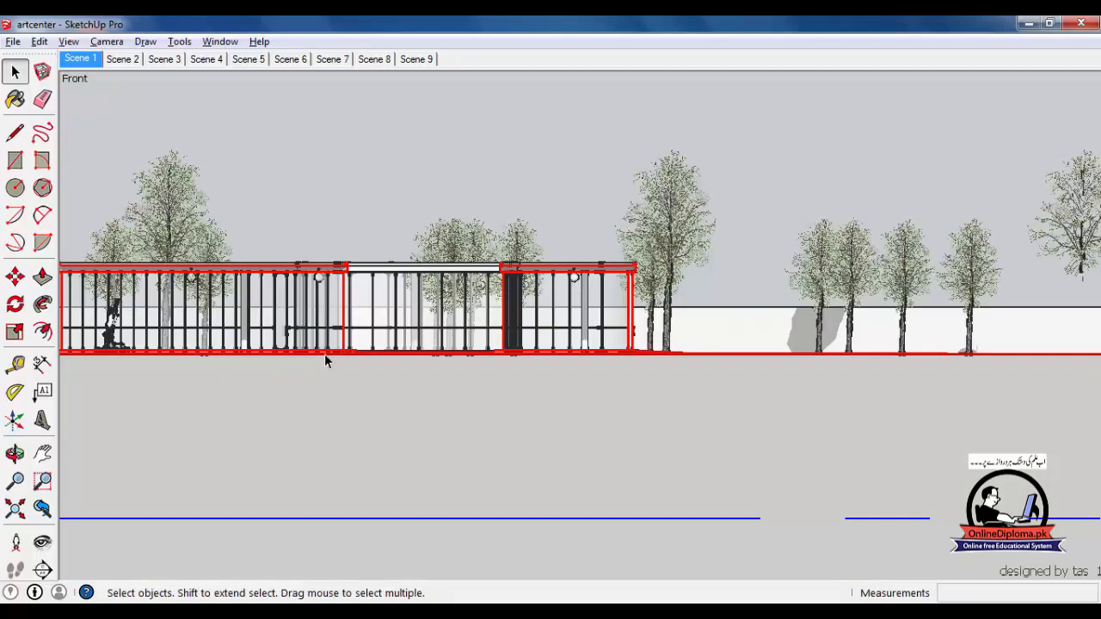
{"action": "scroll", "coordinate": [324, 353], "scroll_direction": "down", "scroll_amount": 3}
{"action": "scroll", "coordinate": [442, 345], "scroll_direction": "up", "scroll_amount": 2}
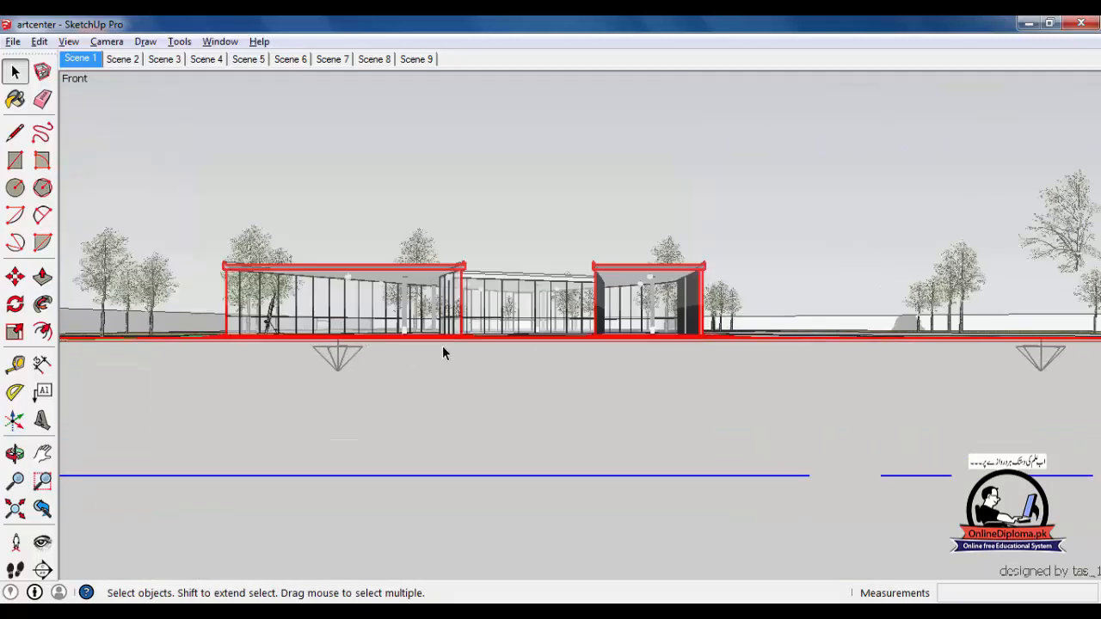
{"action": "scroll", "coordinate": [665, 338], "scroll_direction": "up", "scroll_amount": 2}
{"action": "scroll", "coordinate": [660, 346], "scroll_direction": "up", "scroll_amount": 3}
{"action": "scroll", "coordinate": [590, 372], "scroll_direction": "down", "scroll_amount": 2}
{"action": "middle_click_drag", "start_coordinate": [251, 427], "coordinate": [554, 430], "text": "shift"}
{"action": "scroll", "coordinate": [555, 435], "scroll_direction": "down", "scroll_amount": 4}
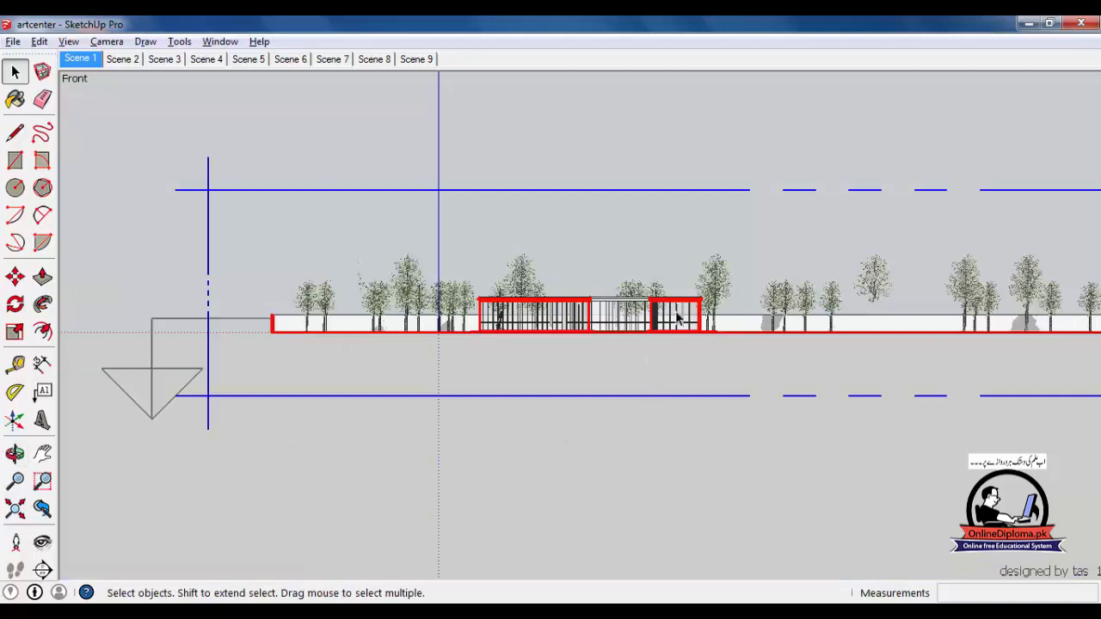
{"action": "scroll", "coordinate": [677, 318], "scroll_direction": "up", "scroll_amount": 5}
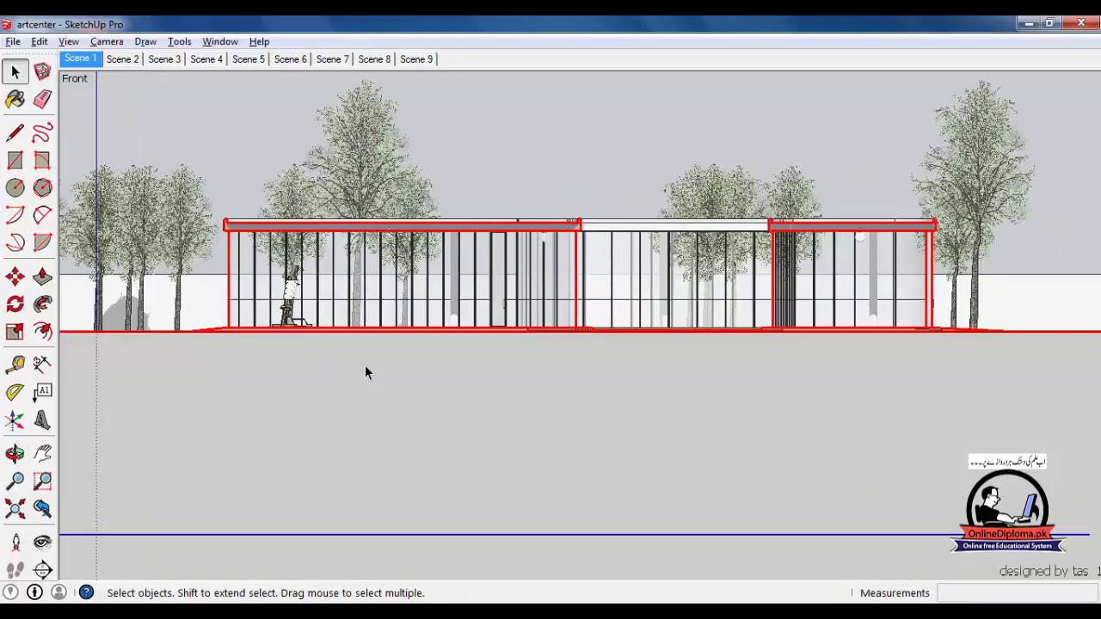
{"action": "scroll", "coordinate": [365, 372], "scroll_direction": "up", "scroll_amount": 2}
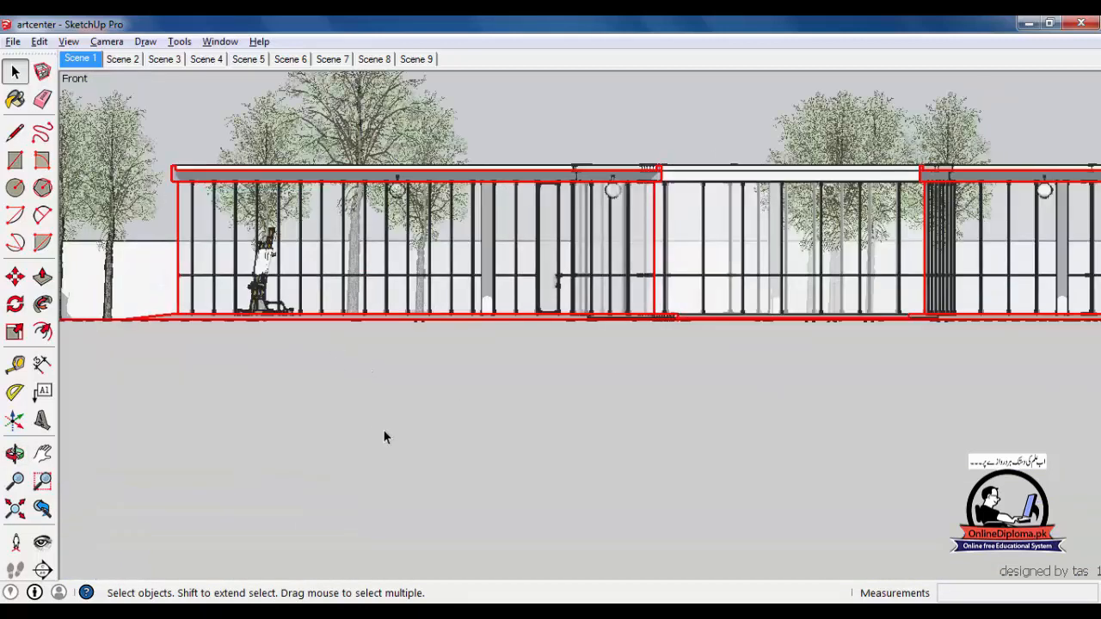
{"action": "scroll", "coordinate": [488, 372], "scroll_direction": "down", "scroll_amount": 1}
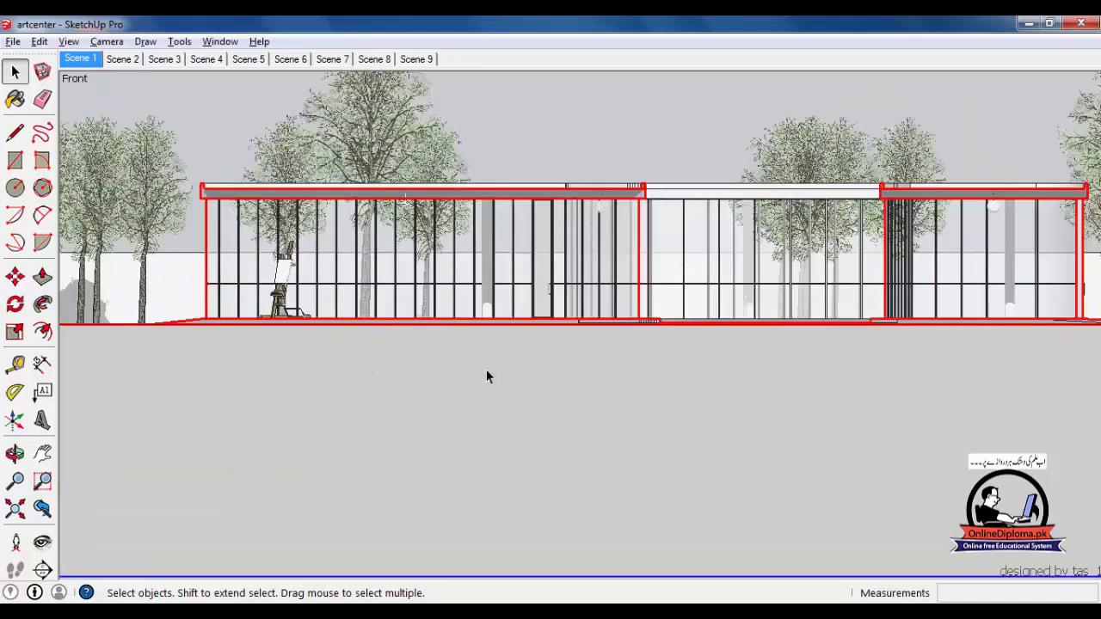
{"action": "scroll", "coordinate": [614, 274], "scroll_direction": "up", "scroll_amount": 3}
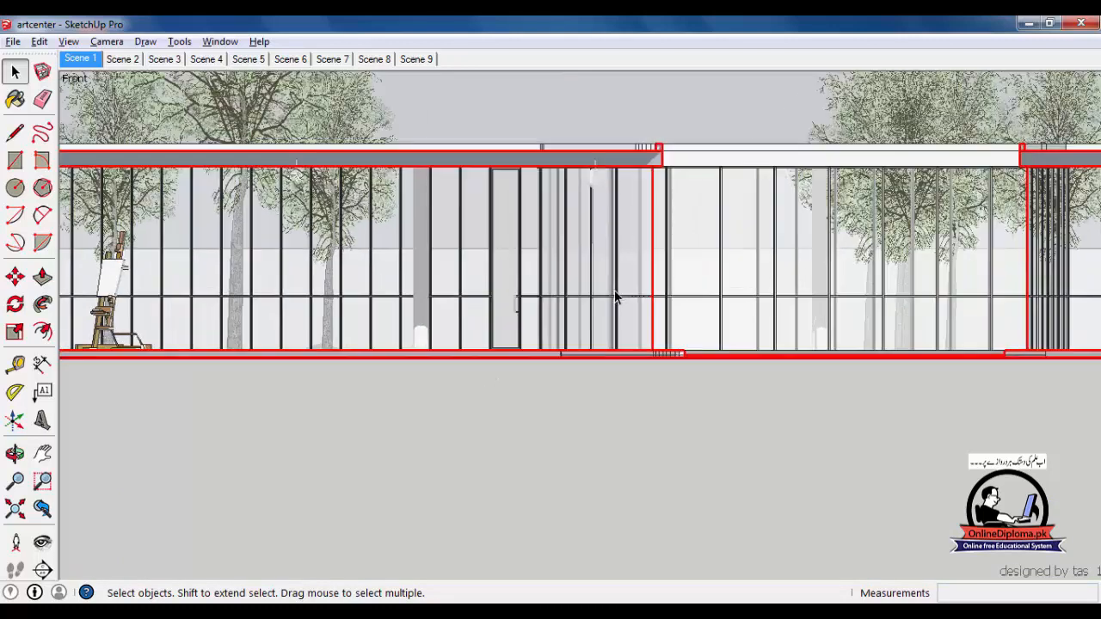
{"action": "scroll", "coordinate": [640, 332], "scroll_direction": "down", "scroll_amount": 3}
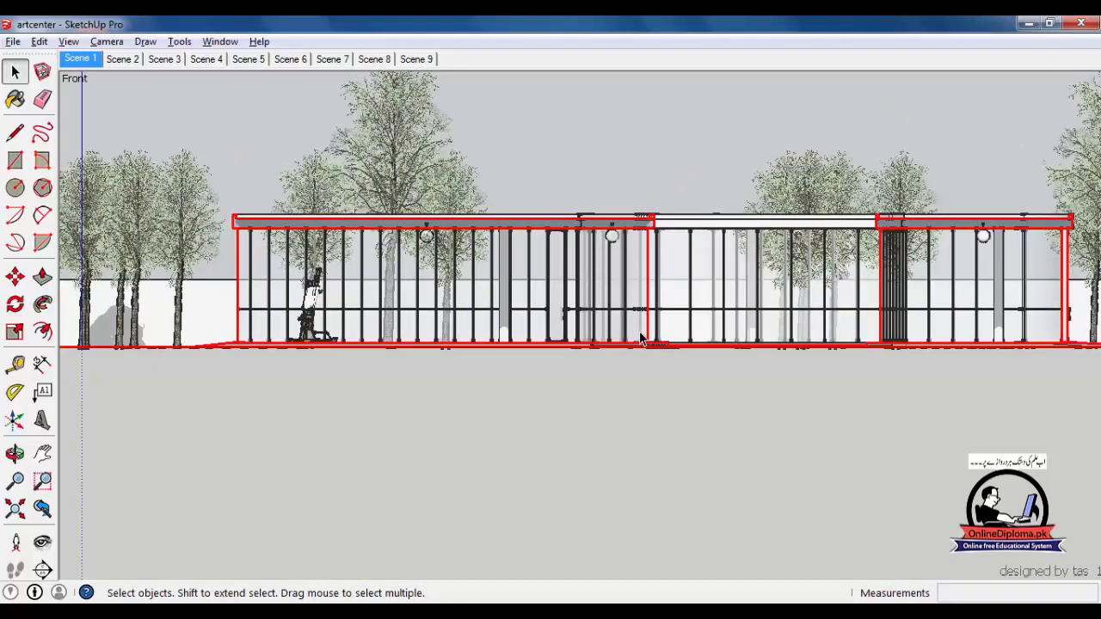
{"action": "scroll", "coordinate": [640, 338], "scroll_direction": "down", "scroll_amount": 5}
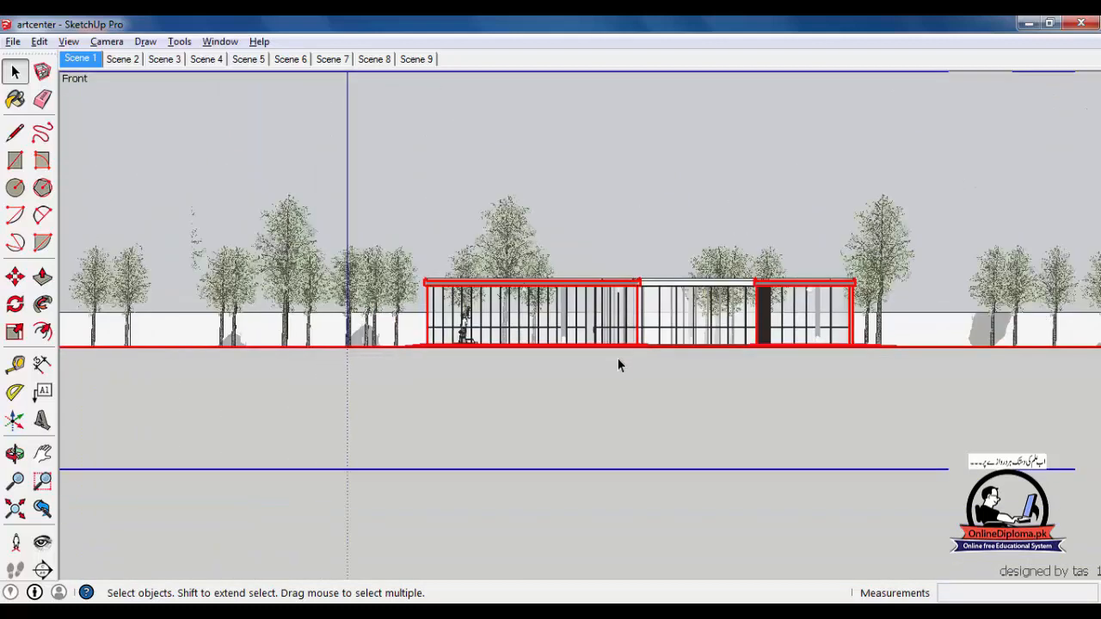
{"action": "scroll", "coordinate": [618, 363], "scroll_direction": "down", "scroll_amount": 5}
{"action": "middle_click_drag", "start_coordinate": [563, 388], "coordinate": [636, 478]}
{"action": "scroll", "coordinate": [512, 480], "scroll_direction": "down", "scroll_amount": 2}
{"action": "left_click", "coordinate": [288, 409]}
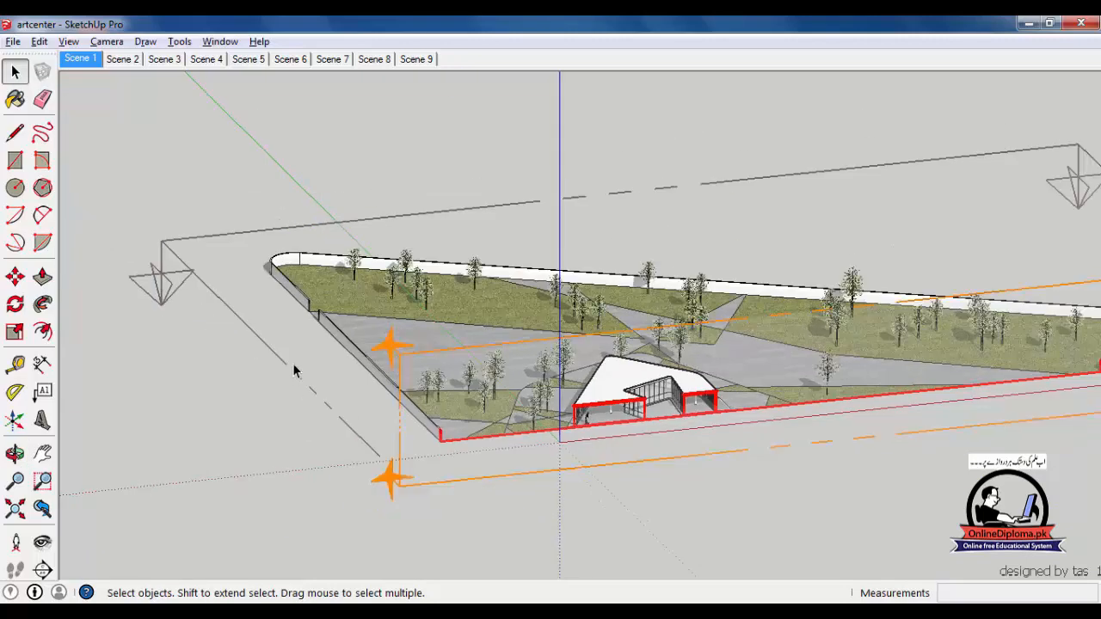
Make the horizontal section plane the active cut and view the plan cut from above
{"action": "left_click", "coordinate": [276, 389]}
{"action": "right_click", "coordinate": [286, 365]}
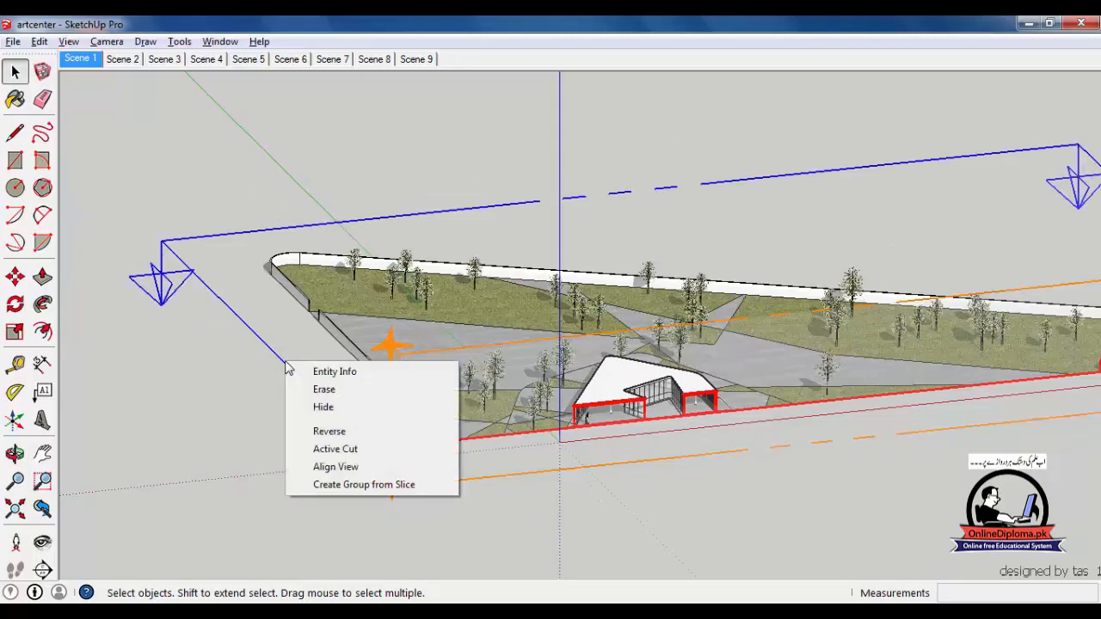
{"action": "left_click", "coordinate": [320, 449]}
{"action": "middle_click_drag", "start_coordinate": [426, 486], "coordinate": [519, 513]}
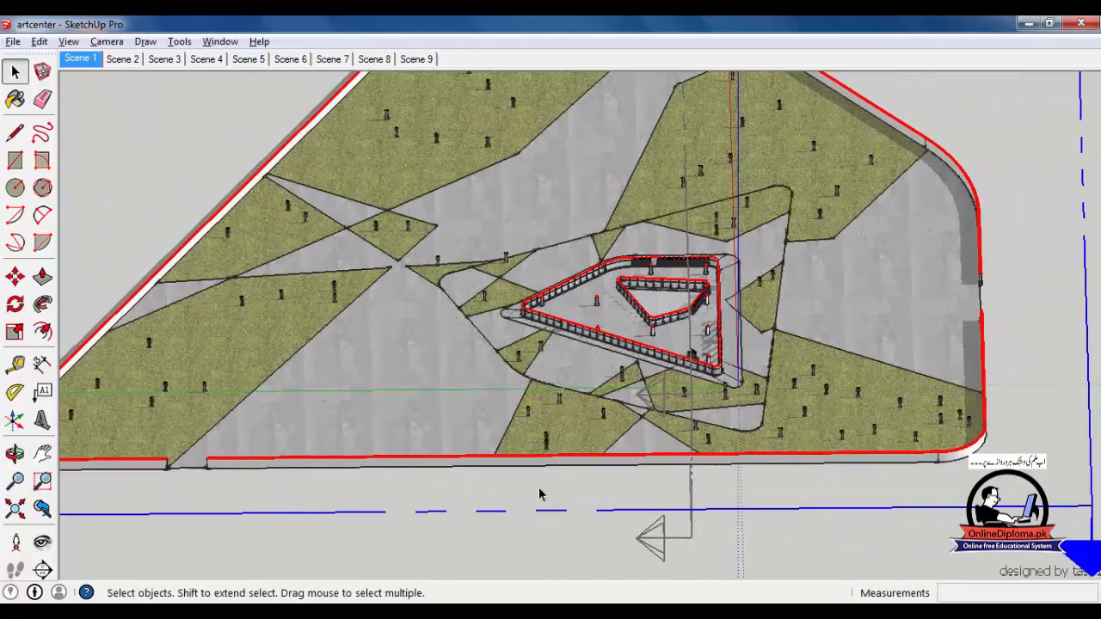
{"action": "scroll", "coordinate": [599, 442], "scroll_direction": "down", "scroll_amount": 2}
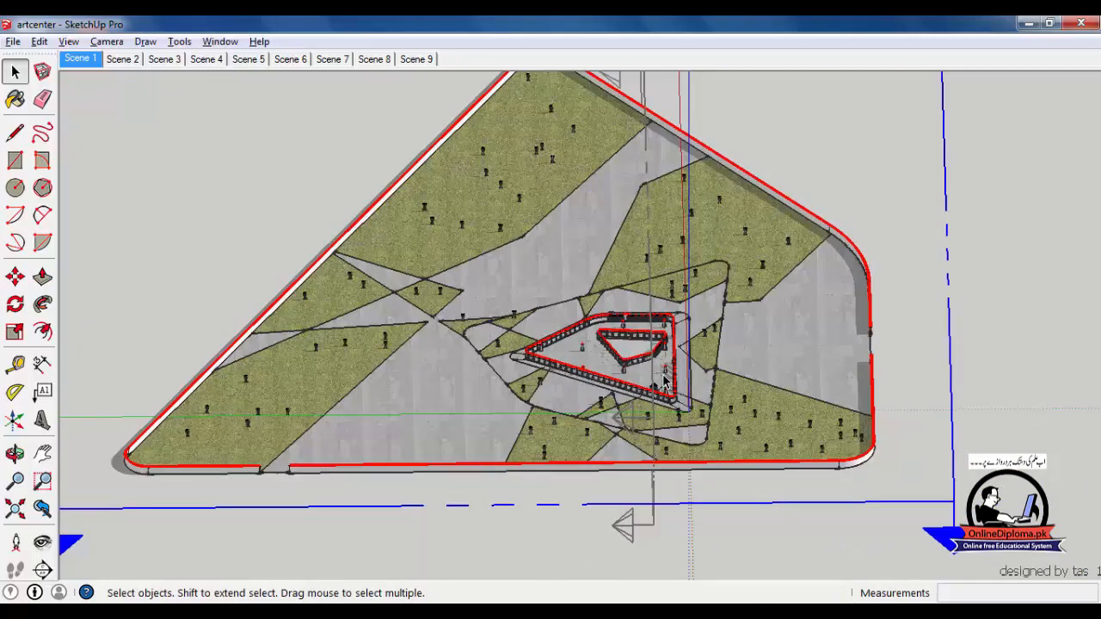
Create a group from the horizontal section's slice through the site, then tilt the view into perspective
{"action": "right_click", "coordinate": [541, 471]}
{"action": "left_click", "coordinate": [509, 511]}
{"action": "right_click", "coordinate": [511, 511]}
{"action": "left_click", "coordinate": [573, 497]}
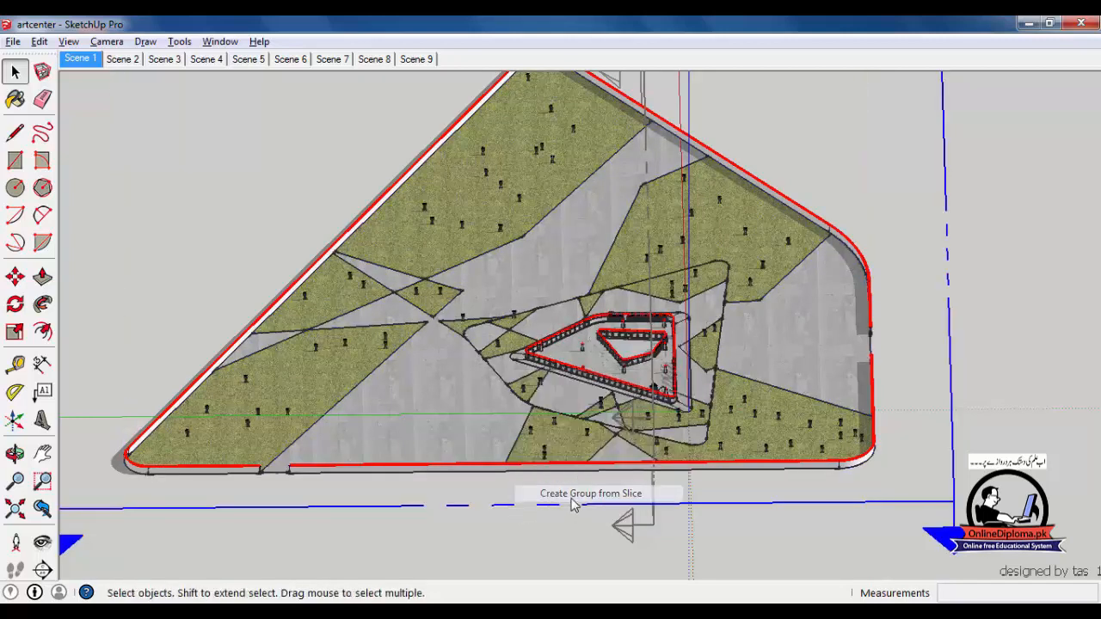
{"action": "scroll", "coordinate": [572, 506], "scroll_direction": "down", "scroll_amount": 5}
{"action": "middle_click_drag", "start_coordinate": [573, 504], "coordinate": [461, 467]}
Move the slice group away from the model with the Move tool
{"action": "key", "text": "m"}
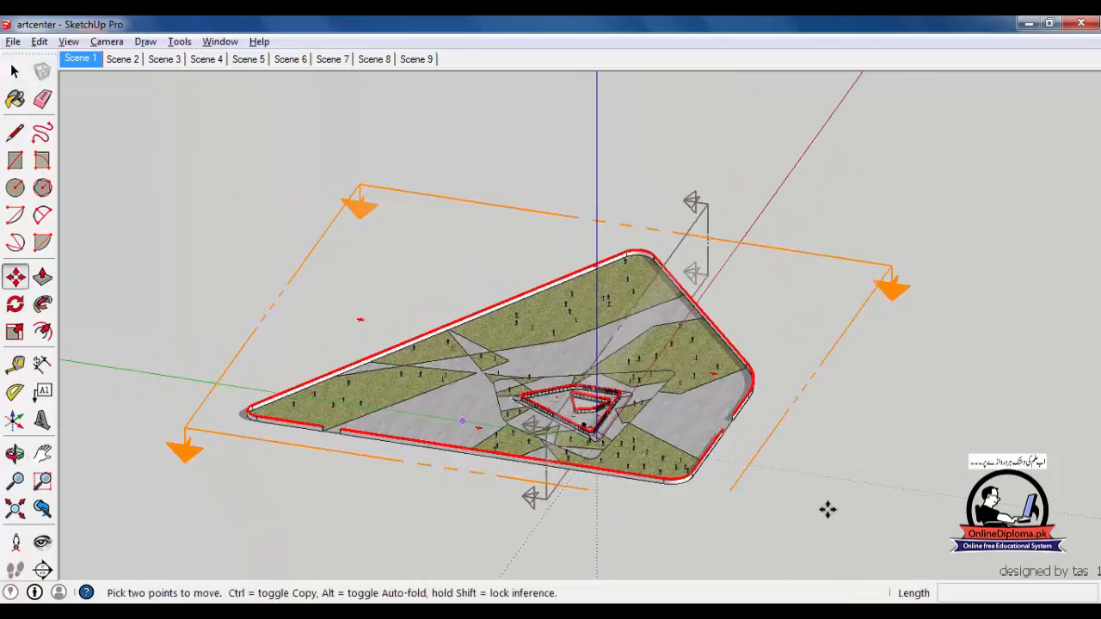
{"action": "left_click", "coordinate": [904, 511]}
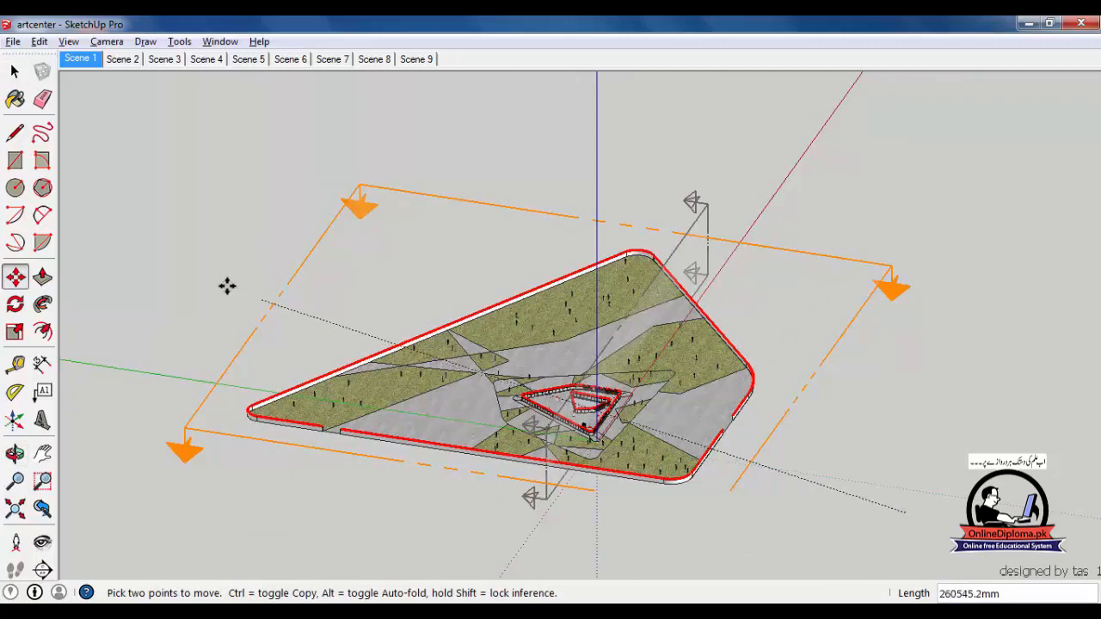
{"action": "scroll", "coordinate": [244, 307], "scroll_direction": "down", "scroll_amount": 4}
{"action": "scroll", "coordinate": [247, 307], "scroll_direction": "down", "scroll_amount": 5}
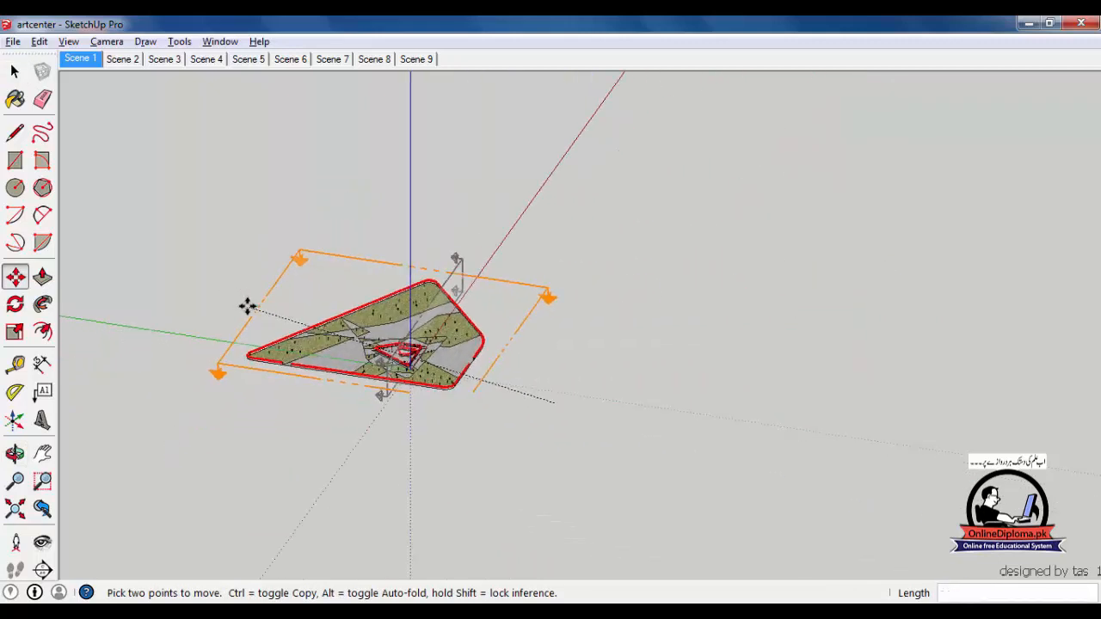
{"action": "middle_click_drag", "start_coordinate": [180, 301], "coordinate": [645, 383]}
Erase the horizontal section plane from the sectioned model
{"action": "middle_click_drag", "start_coordinate": [732, 388], "coordinate": [486, 360]}
{"action": "scroll", "coordinate": [565, 281], "scroll_direction": "up", "scroll_amount": 4}
{"action": "scroll", "coordinate": [722, 263], "scroll_direction": "up", "scroll_amount": 1}
{"action": "middle_click_drag", "start_coordinate": [757, 260], "coordinate": [287, 229]}
{"action": "key", "text": "space"}
{"action": "left_click", "coordinate": [253, 189]}
{"action": "right_click", "coordinate": [254, 188]}
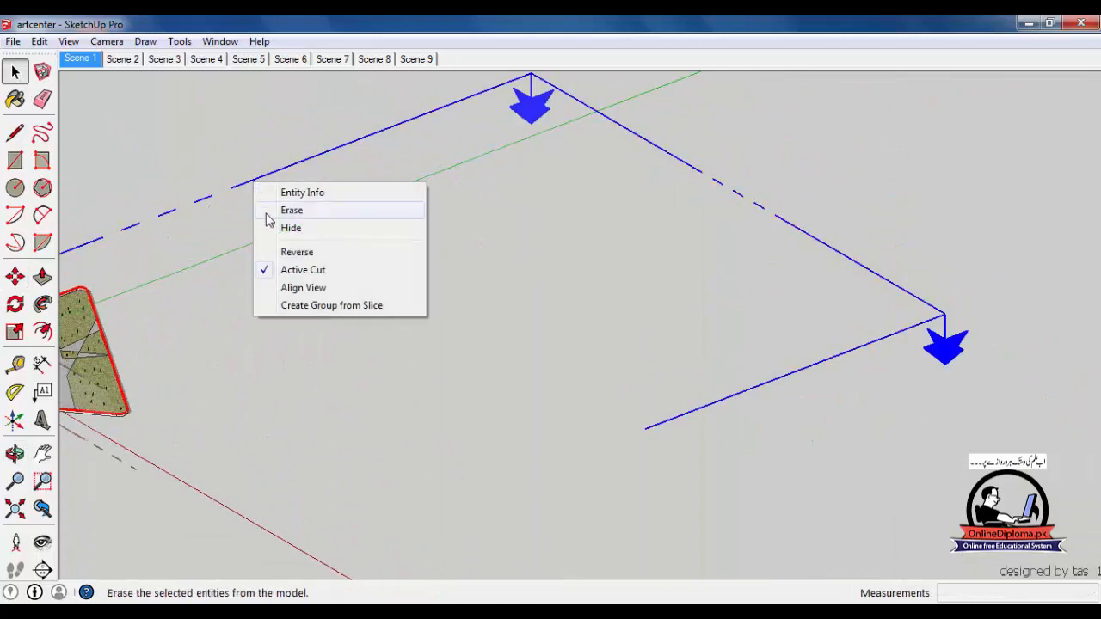
{"action": "left_click", "coordinate": [276, 212]}
Orbit around the slice's triangular line outline from top, low and steep angles
{"action": "key", "text": "o"}
{"action": "middle_click_drag", "start_coordinate": [770, 434], "coordinate": [757, 393]}
{"action": "scroll", "coordinate": [682, 327], "scroll_direction": "up", "scroll_amount": 4}
{"action": "middle_click_drag", "start_coordinate": [631, 324], "coordinate": [737, 336]}
{"action": "scroll", "coordinate": [470, 315], "scroll_direction": "up", "scroll_amount": 2}
{"action": "scroll", "coordinate": [733, 335], "scroll_direction": "down", "scroll_amount": 2}
{"action": "scroll", "coordinate": [726, 387], "scroll_direction": "down", "scroll_amount": 3}
{"action": "middle_click_drag", "start_coordinate": [720, 438], "coordinate": [310, 281]}
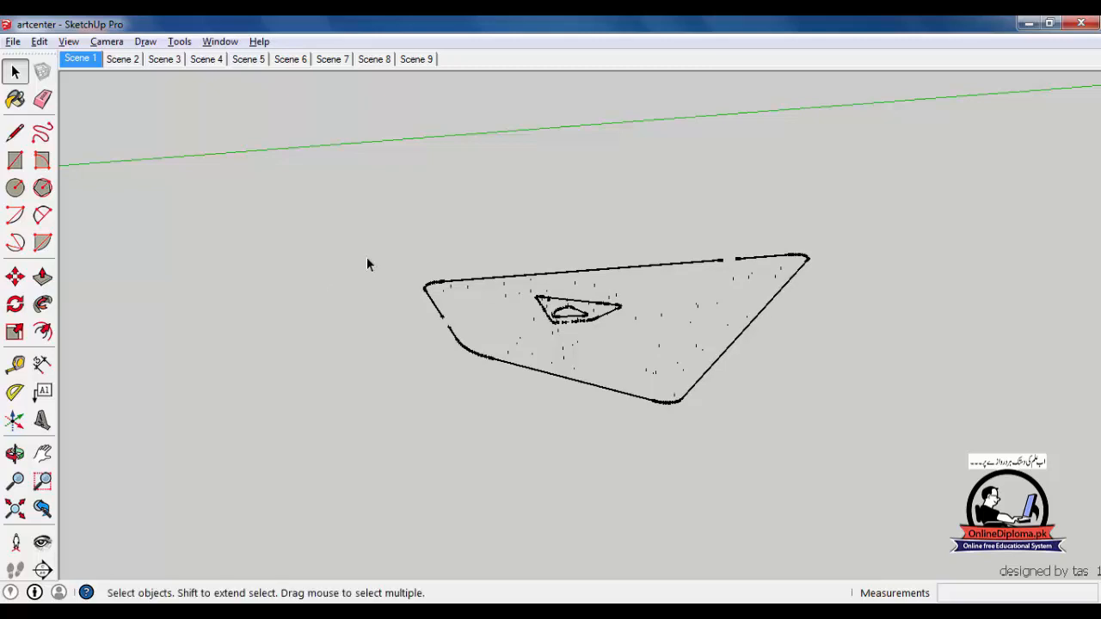
{"action": "scroll", "coordinate": [650, 426], "scroll_direction": "up", "scroll_amount": 3}
{"action": "scroll", "coordinate": [535, 316], "scroll_direction": "up", "scroll_amount": 2}
{"action": "middle_click_drag", "start_coordinate": [535, 316], "coordinate": [589, 413]}
{"action": "scroll", "coordinate": [590, 413], "scroll_direction": "down", "scroll_amount": 3}
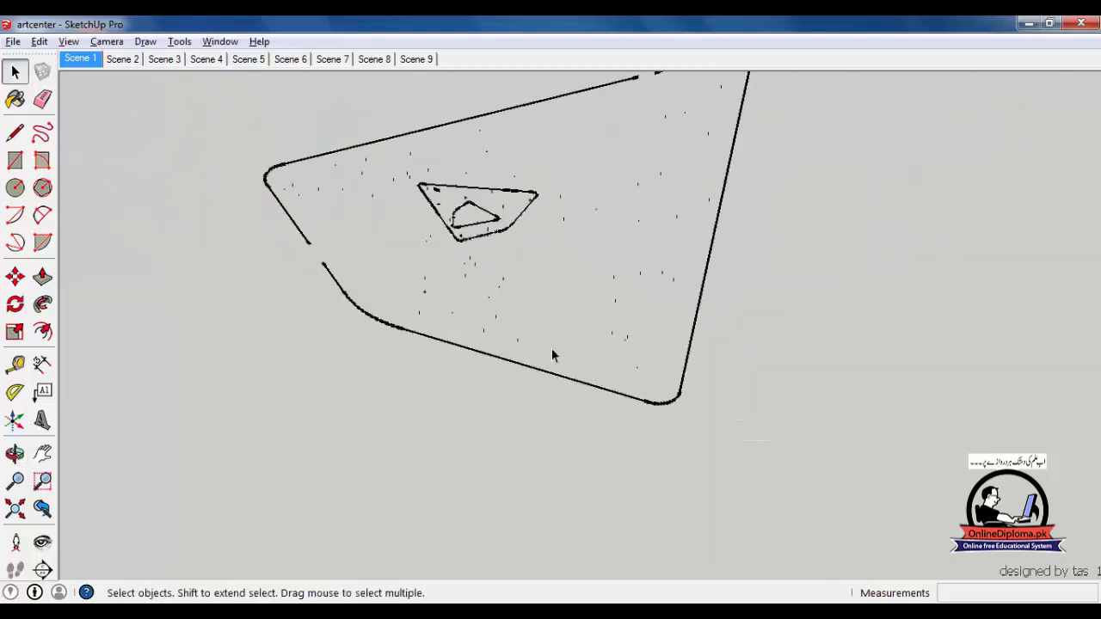